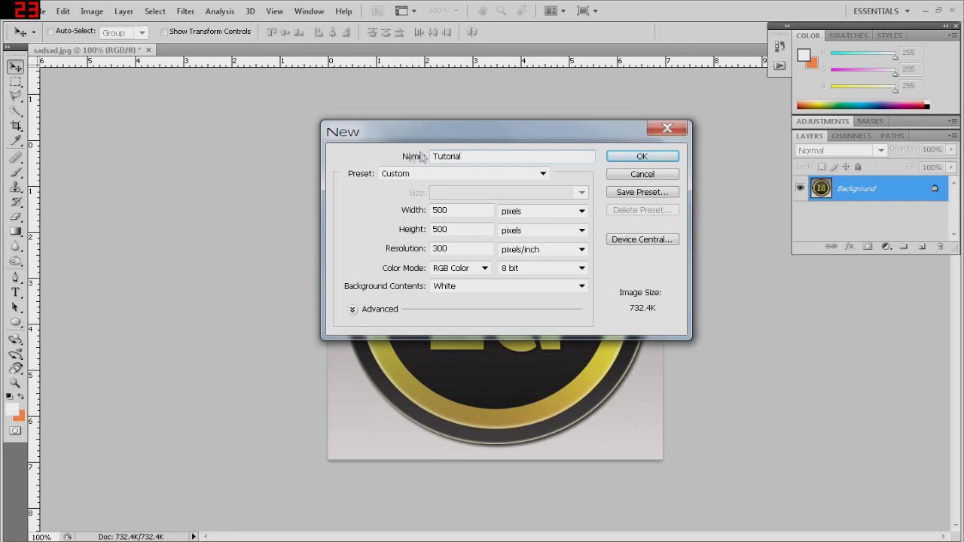
- Create the 500 × 500 pixel Tutorial document at 300 pixels/inch with a white background, and view the reference badge in sadsad.jpg
click(634, 161)
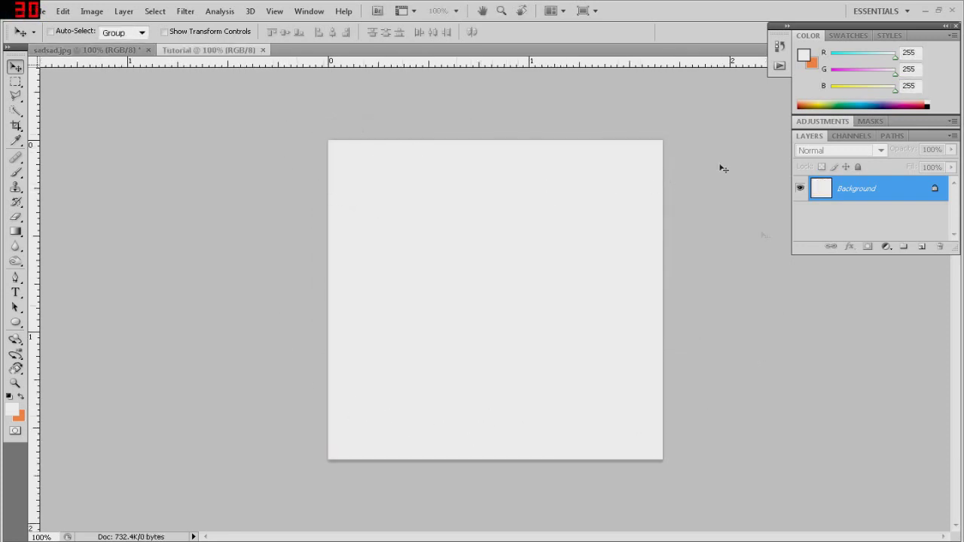
click(94, 49)
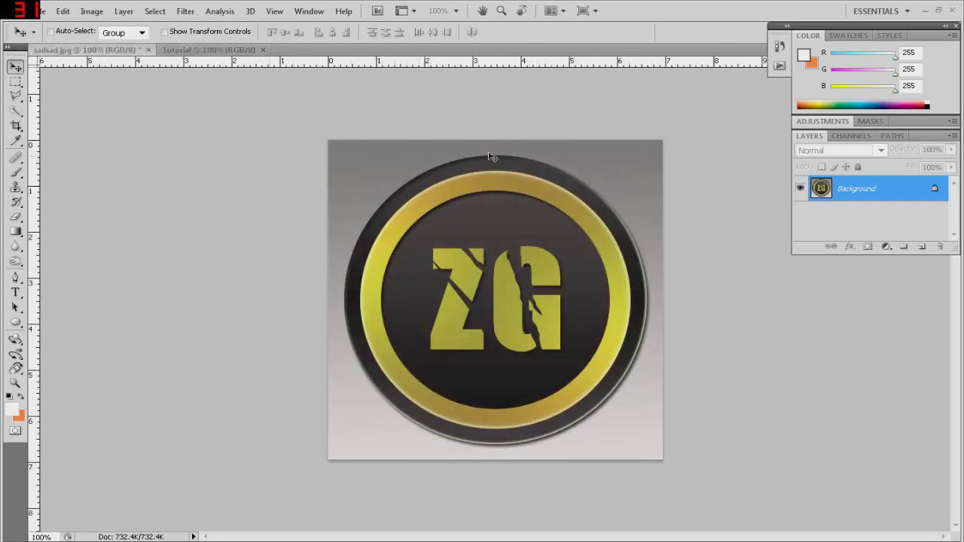
click(229, 51)
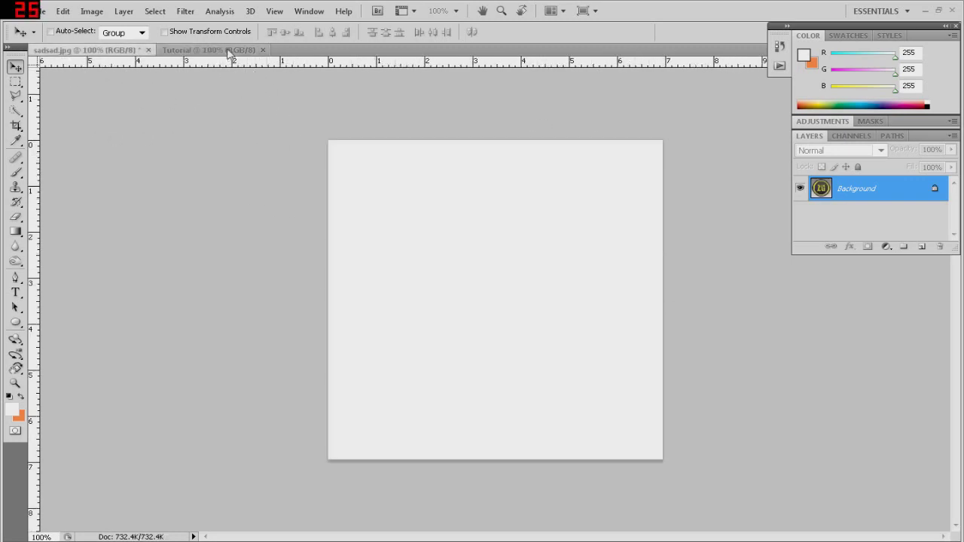
- Set up a grey-to-near-white gradient for the Gradient tool, with its dark colour stop set to #6e6c6c
click(18, 233)
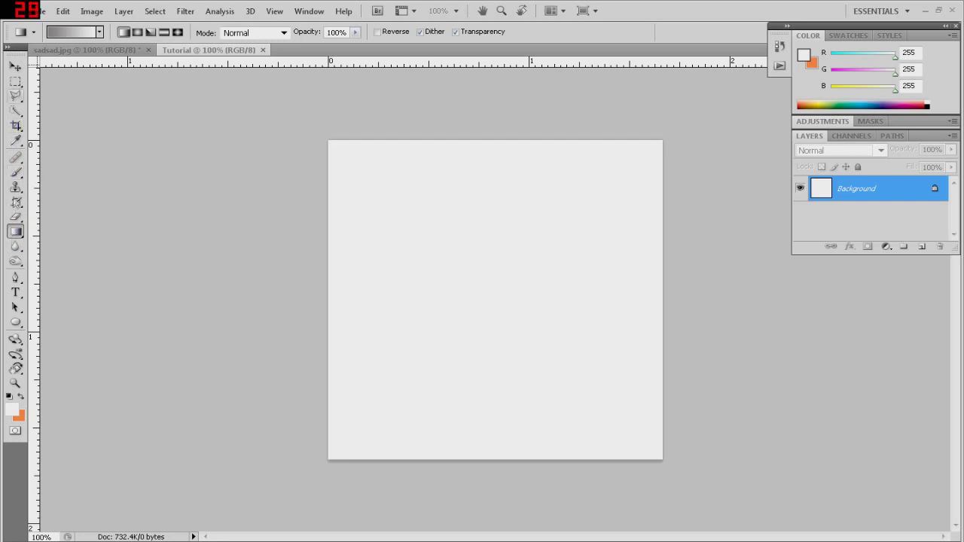
click(75, 32)
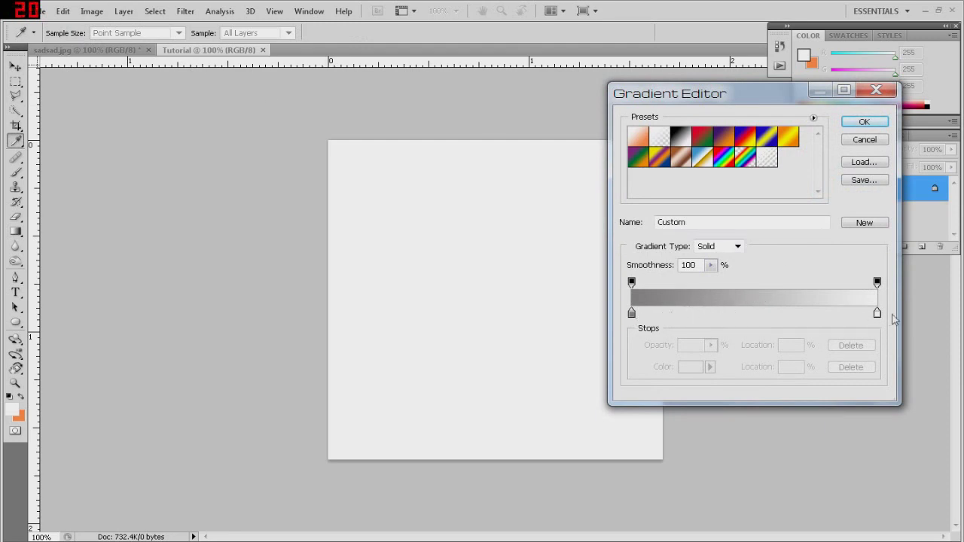
double_click(631, 313)
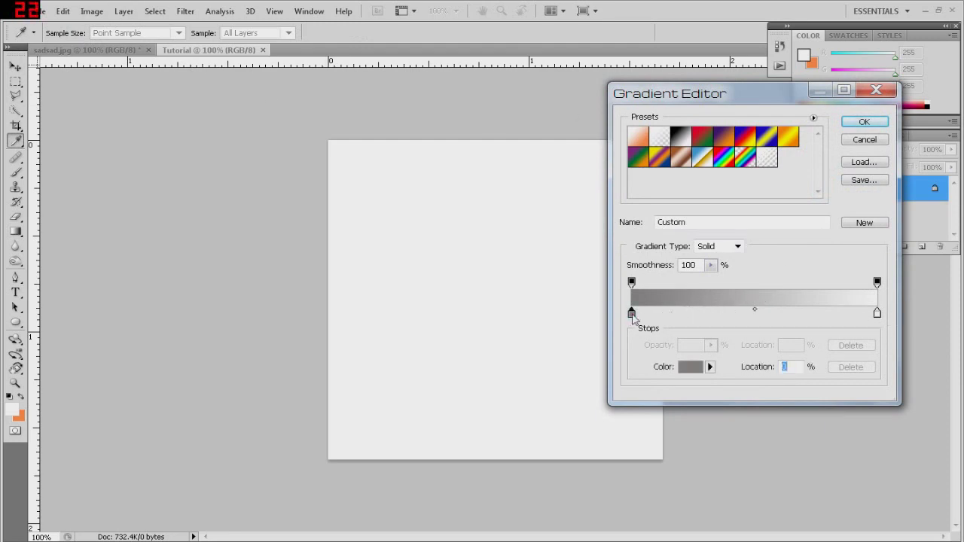
mouse_move(587, 251)
mouse_down()
mouse_move(656, 289)
mouse_move(613, 287)
mouse_move(645, 274)
mouse_move(591, 264)
mouse_move(586, 252)
mouse_up()
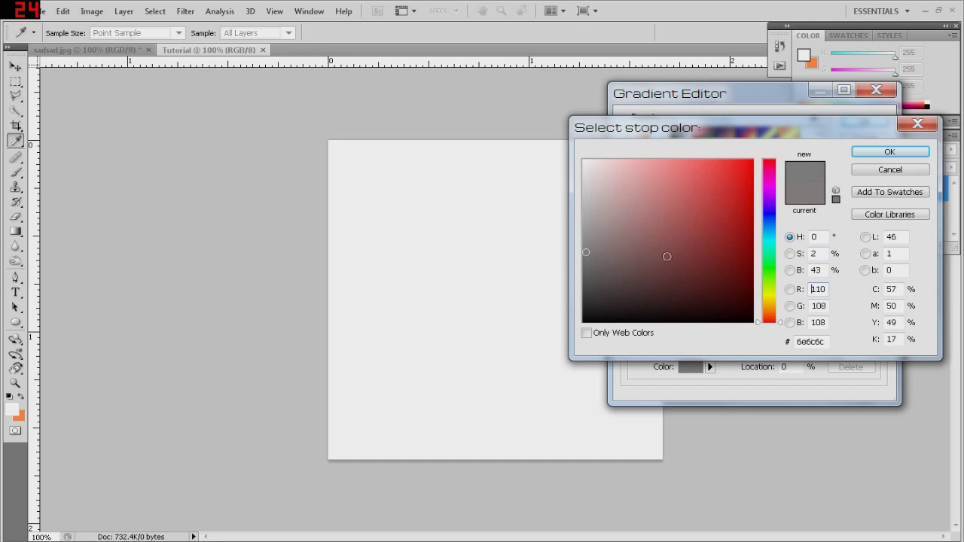
click(900, 152)
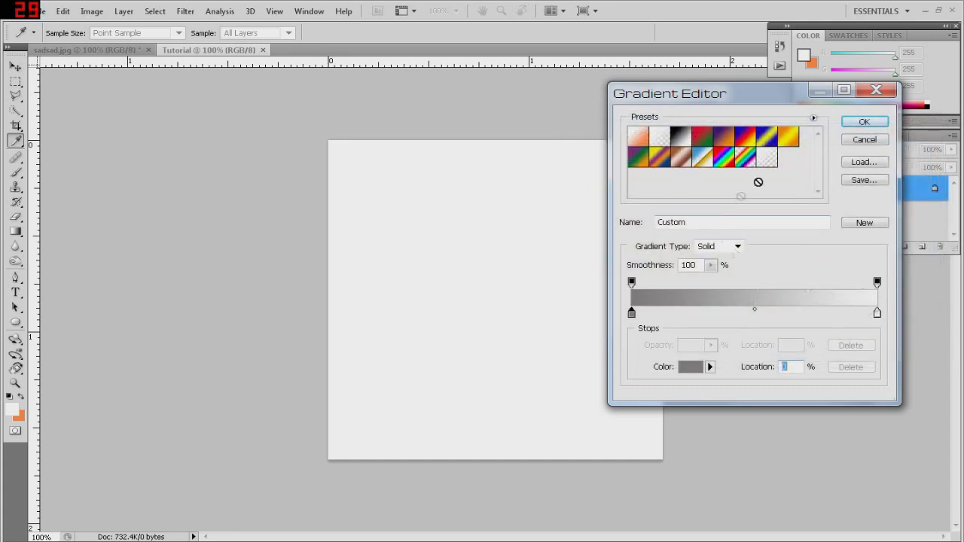
click(862, 125)
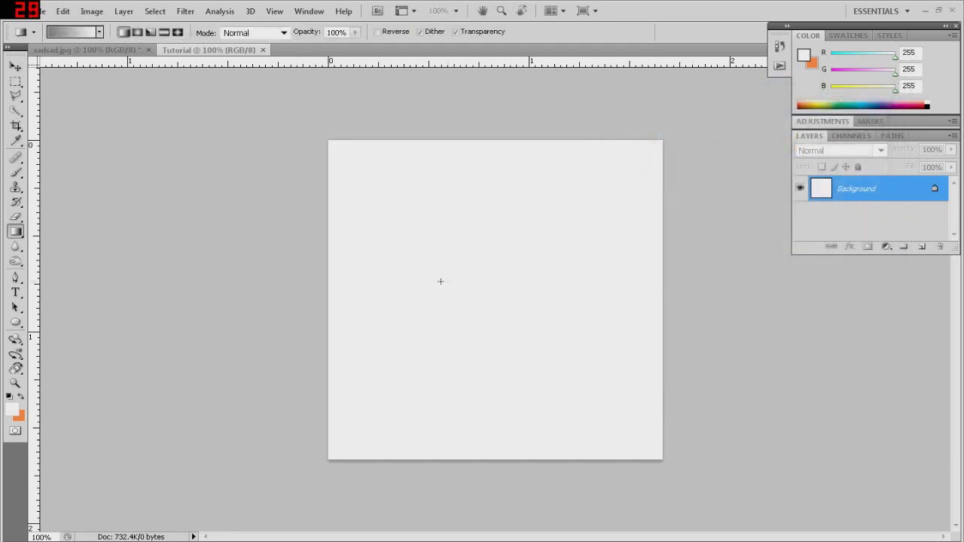
- Fill the Background layer with the linear gradient running horizontally, dark grey on the left and light grey on the right
drag(280, 258, 710, 258)
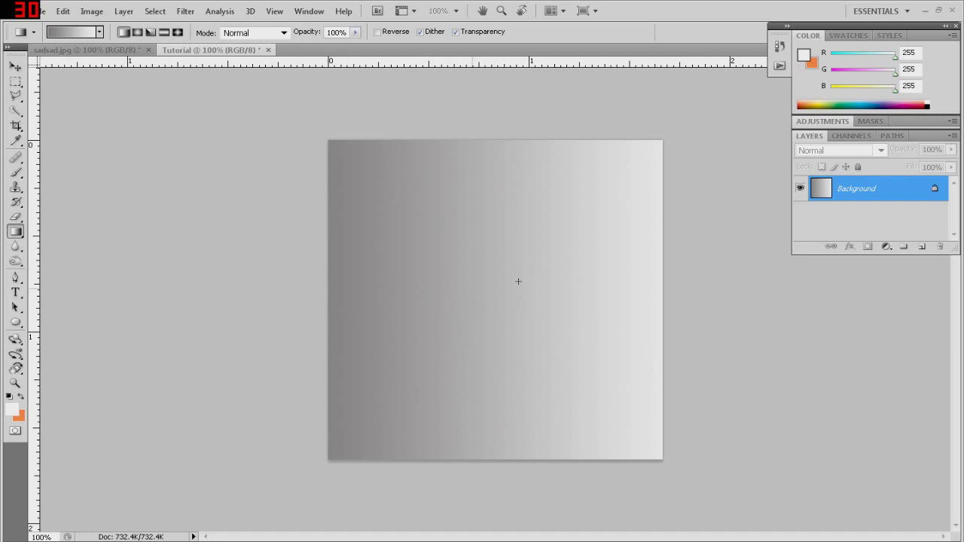
drag(512, 114, 491, 494)
drag(305, 288, 735, 288)
- Place one vertical and one horizontal guide crossing at the centre of the canvas
click(16, 67)
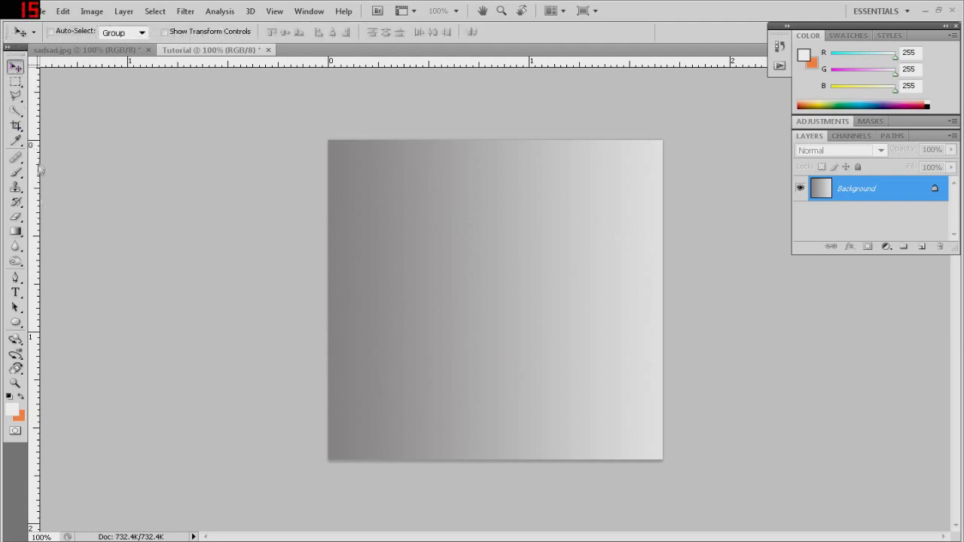
drag(41, 285, 496, 301)
drag(546, 66, 563, 303)
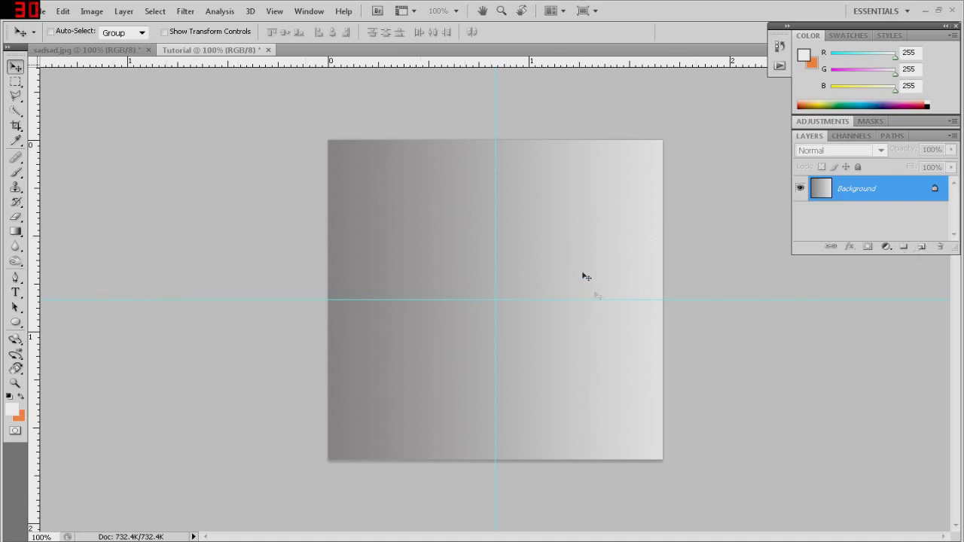
- On a new layer, draw a white ellipse shape centred on the guide intersection and nearly filling the canvas
click(922, 246)
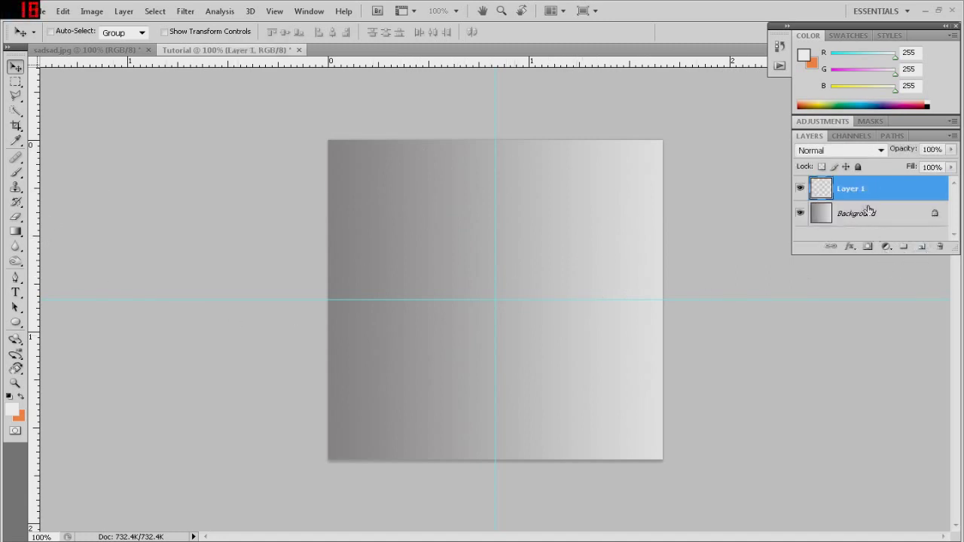
click(16, 324)
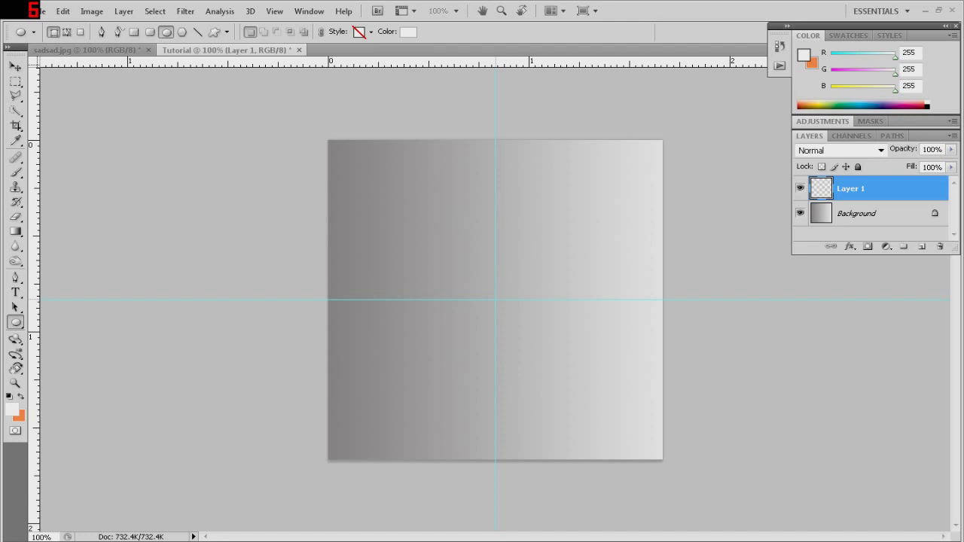
drag(521, 274, 643, 158)
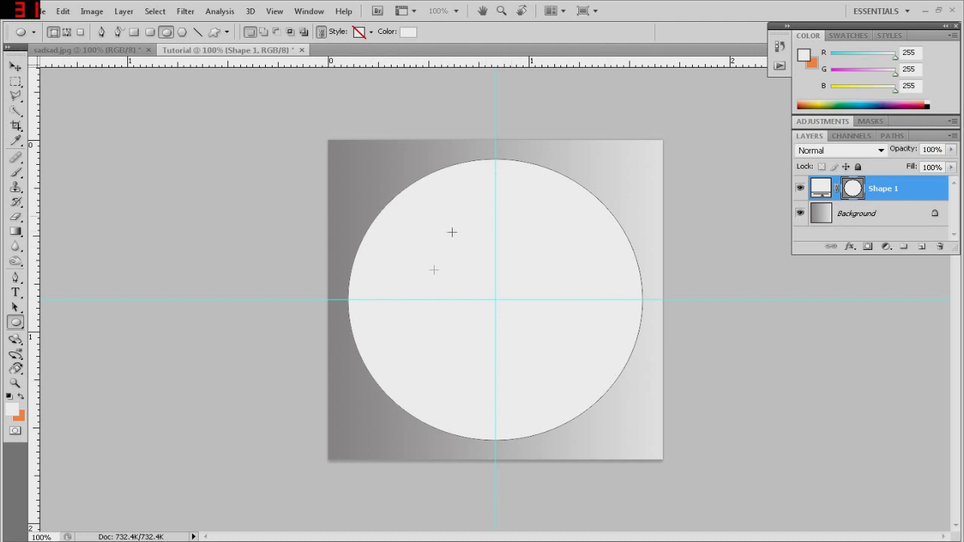
- On a new layer, draw a smaller black (#000000) ellipse shape centred on the guides, leaving a white ring around it
click(921, 249)
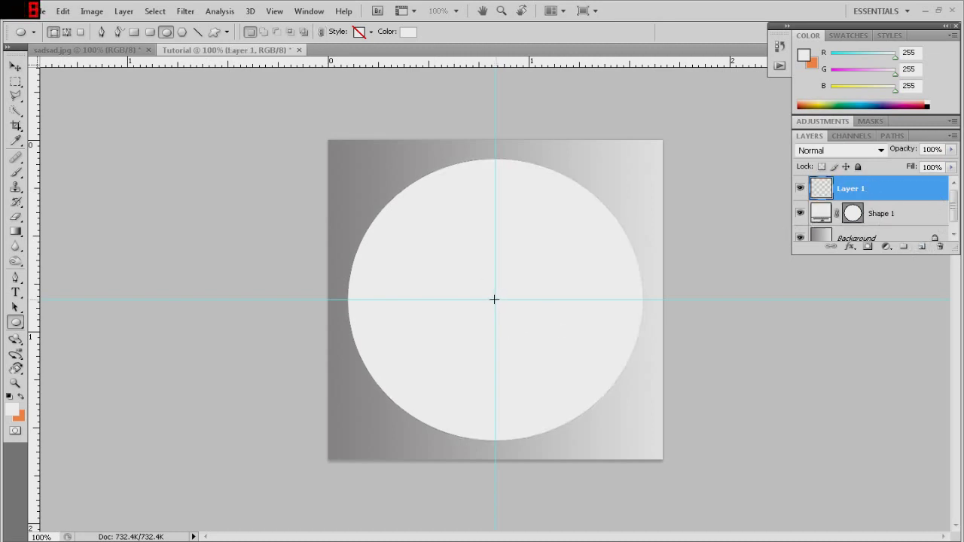
click(406, 33)
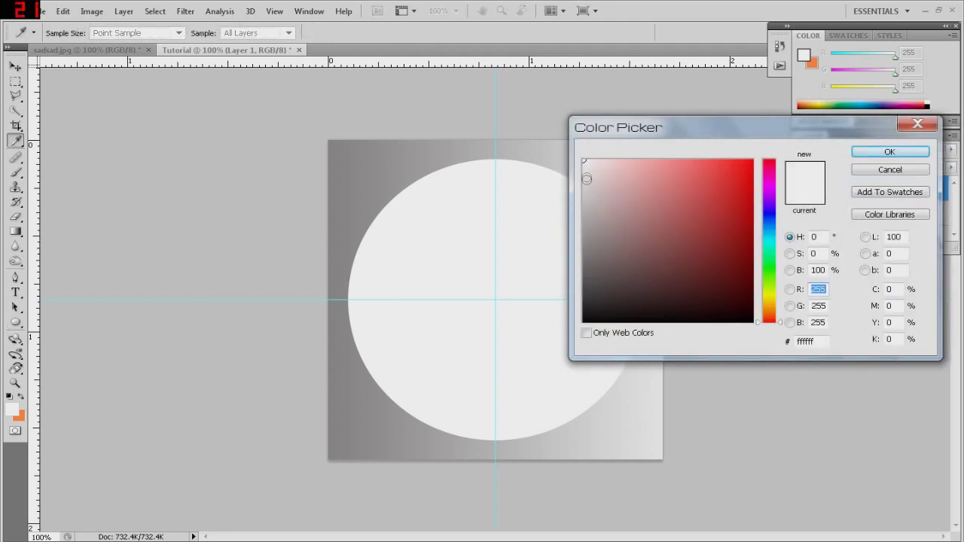
mouse_move(585, 160)
mouse_down()
mouse_move(591, 253)
mouse_move(637, 340)
mouse_up()
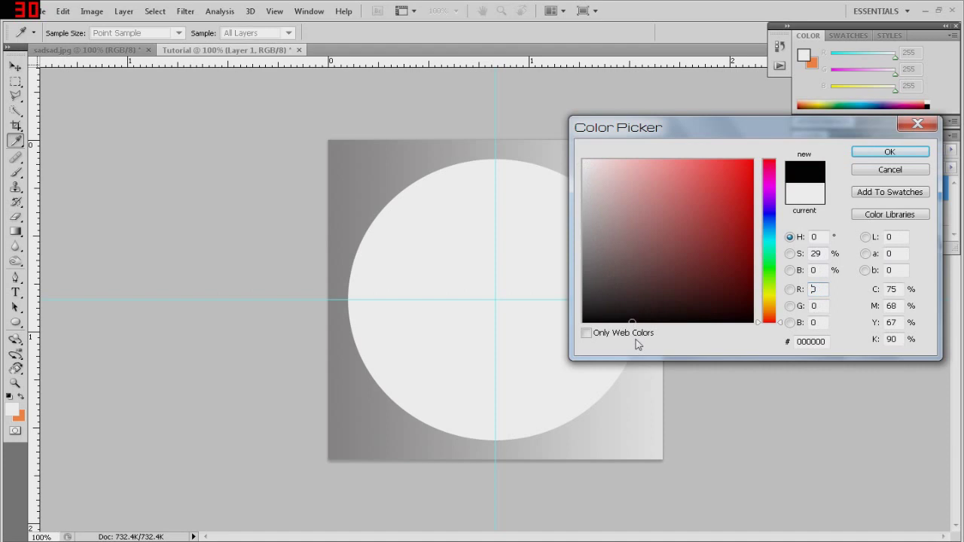
click(889, 152)
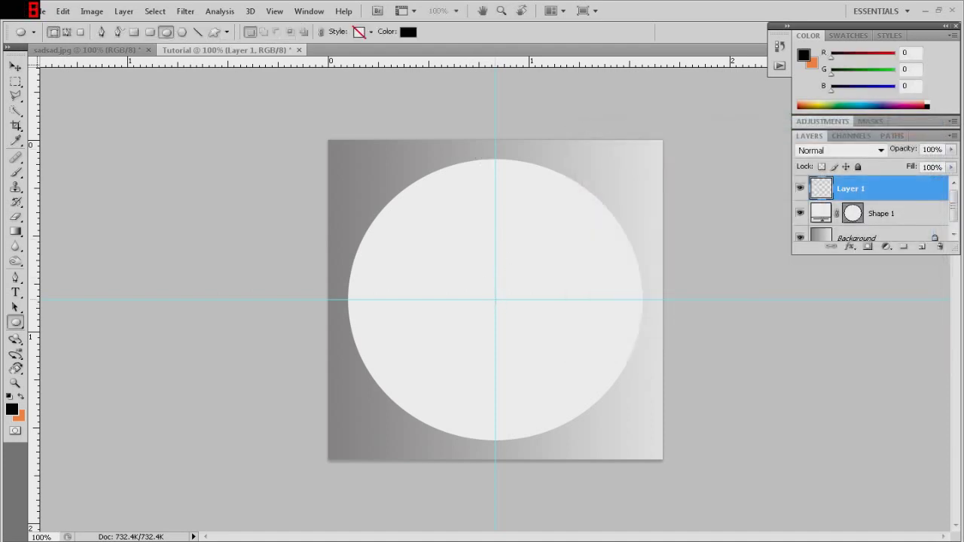
drag(496, 300, 620, 181)
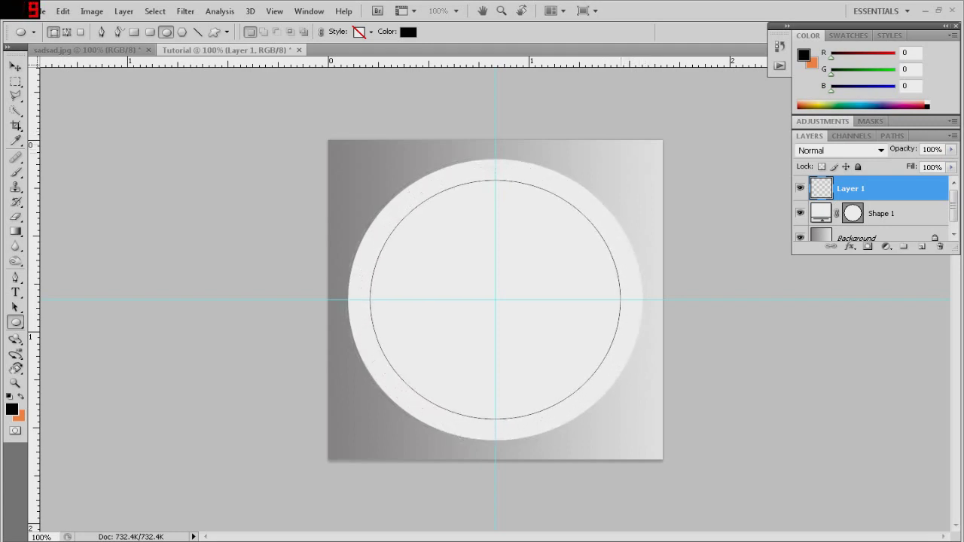
drag(620, 181, 617, 183)
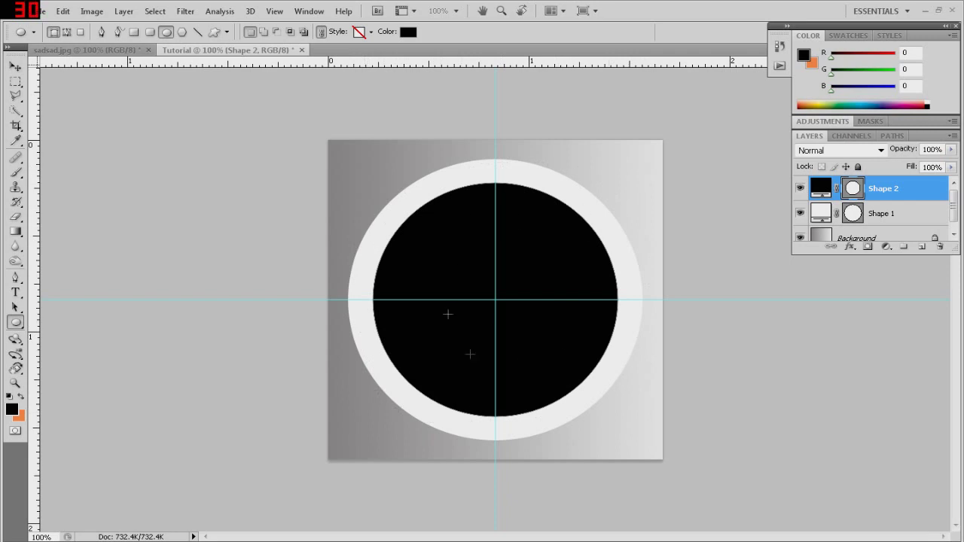
- On a new layer, draw a still smaller white (#ffffff) ellipse shape centred on the guides inside the black circle
click(921, 246)
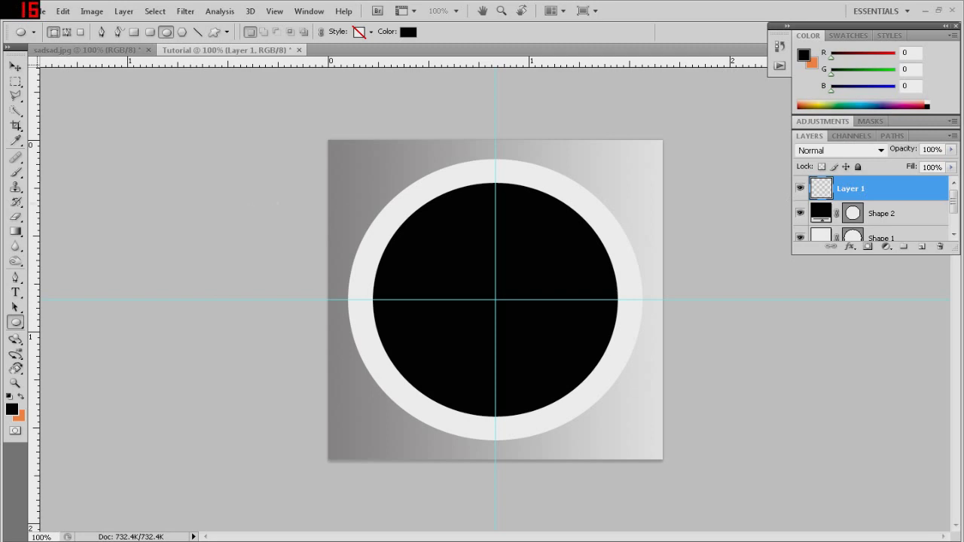
click(407, 31)
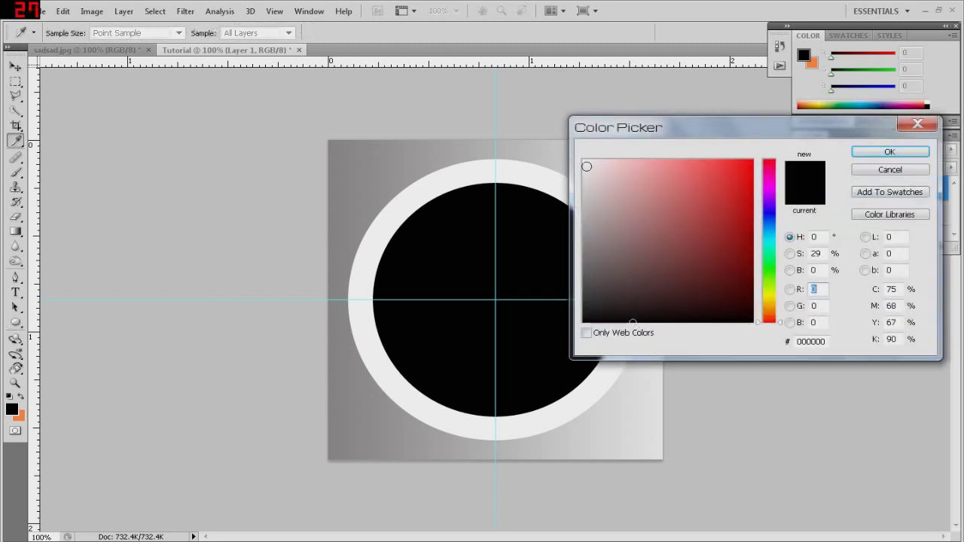
drag(631, 321, 572, 146)
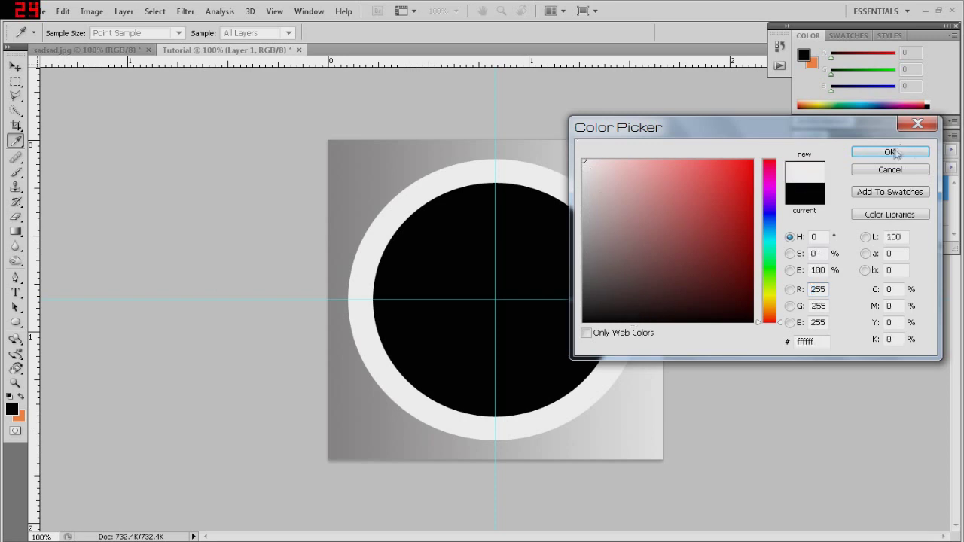
click(892, 152)
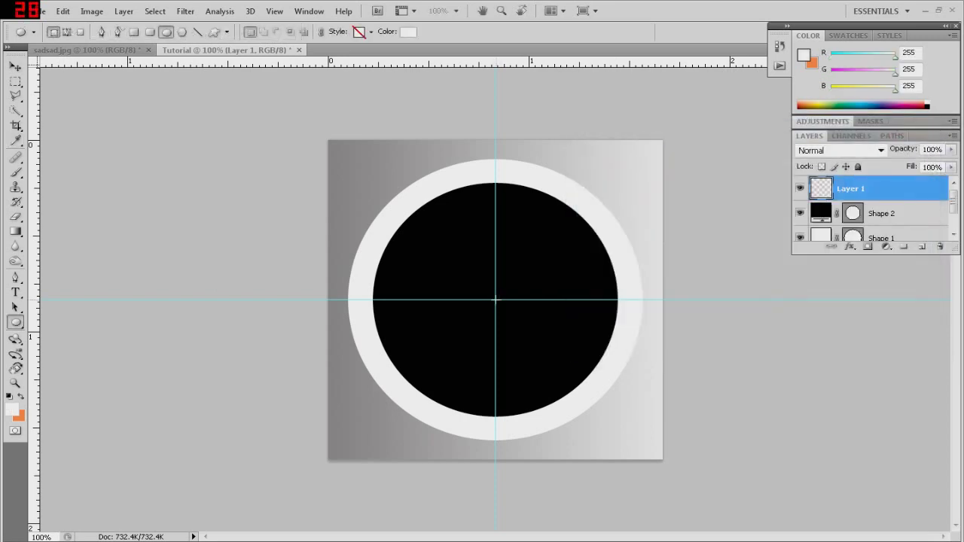
drag(514, 289, 592, 208)
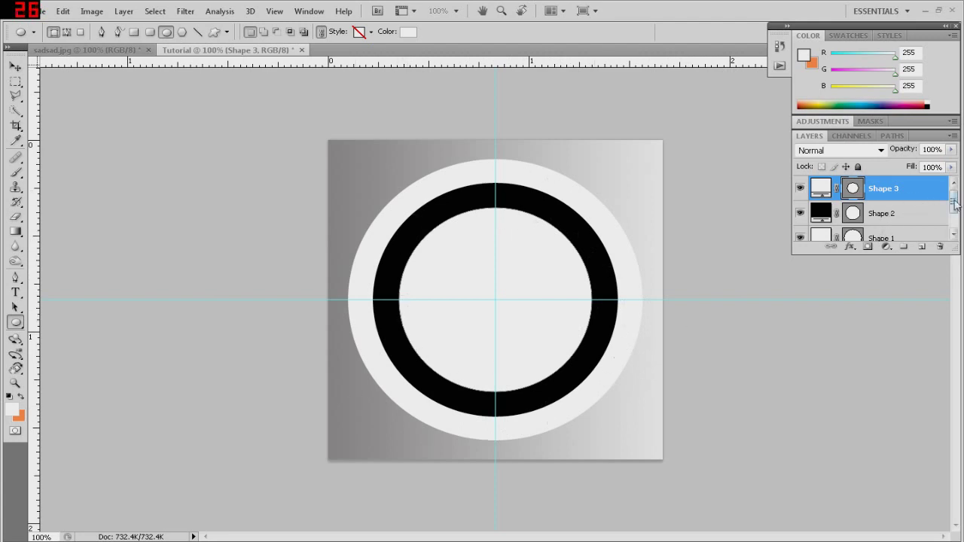
- Select the Shape 1 layer and hide the Shape 2 and Shape 3 layers
drag(953, 201, 956, 219)
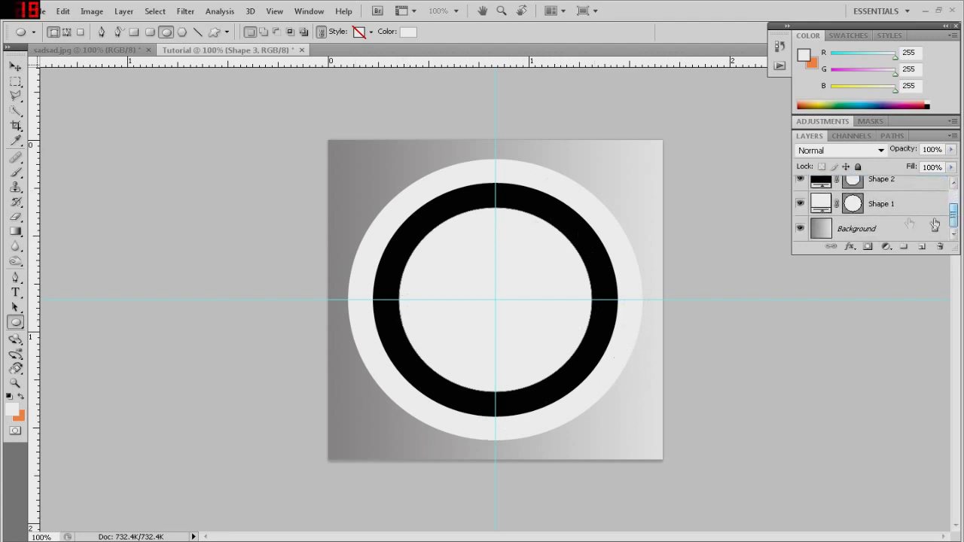
click(900, 213)
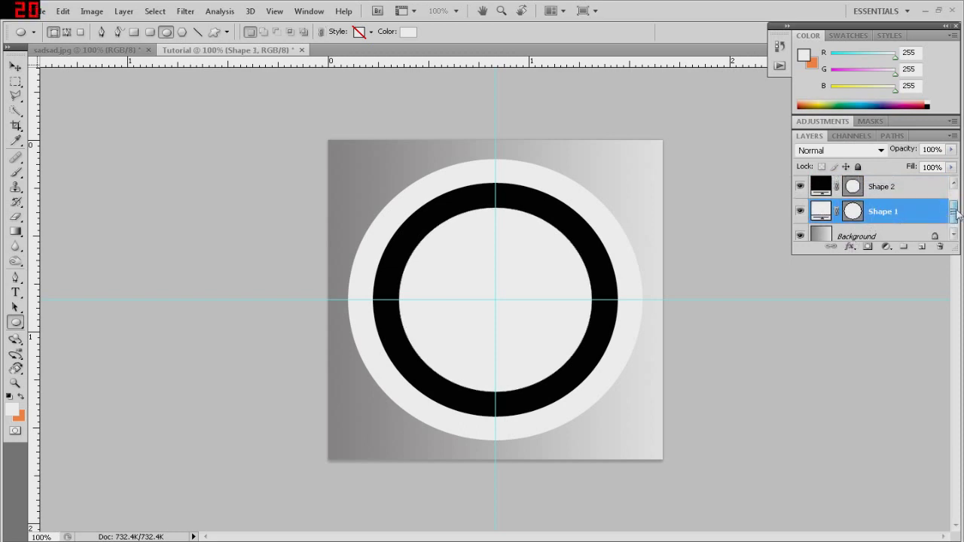
scroll(800, 203, up, 2)
click(799, 204)
click(800, 180)
drag(954, 207, 954, 216)
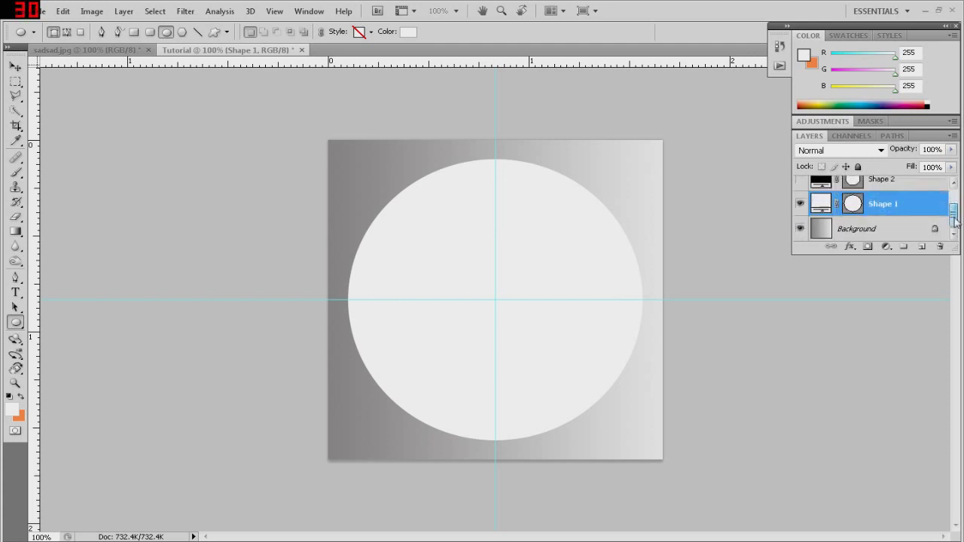
- Add an Inner Shadow effect to Shape 1 with 100% opacity and Normal blend mode, keeping the circle in view
click(850, 247)
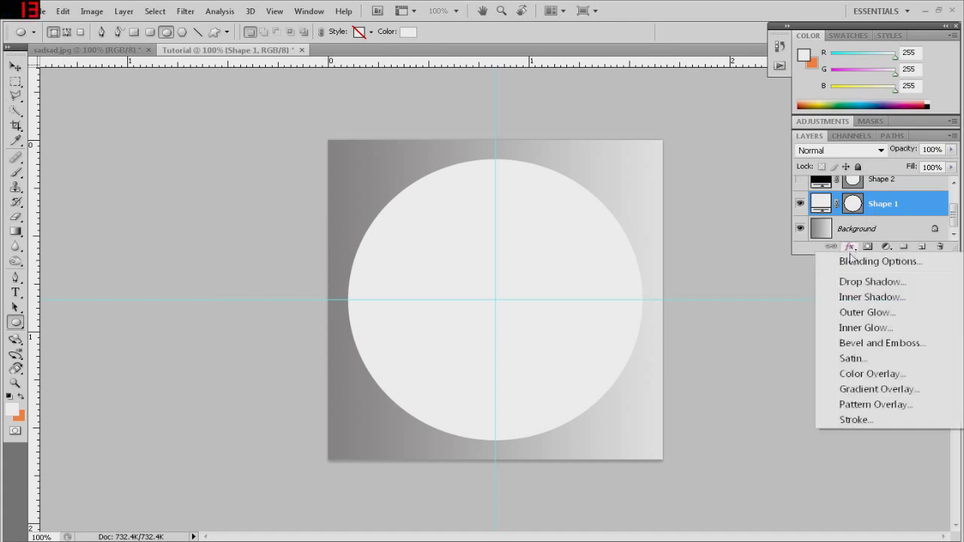
click(852, 298)
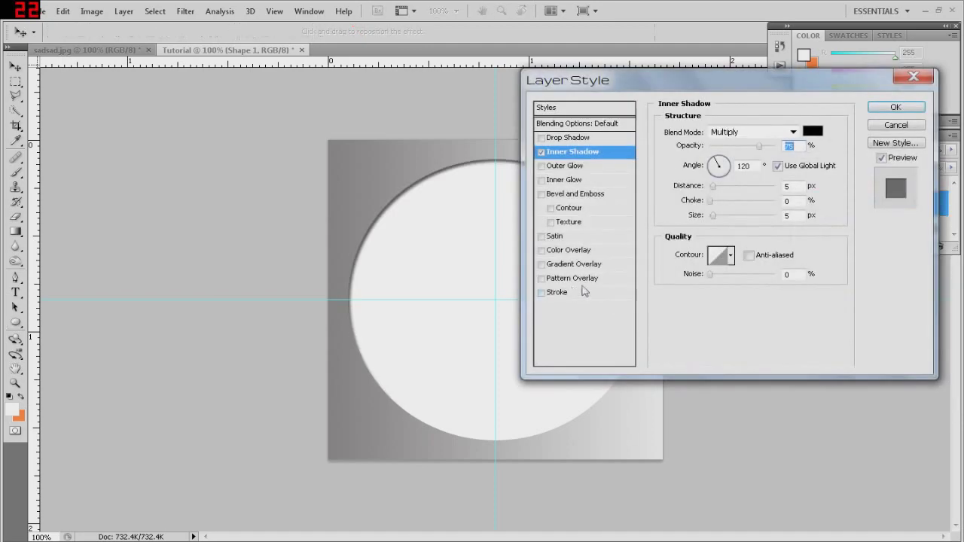
drag(639, 81, 797, 109)
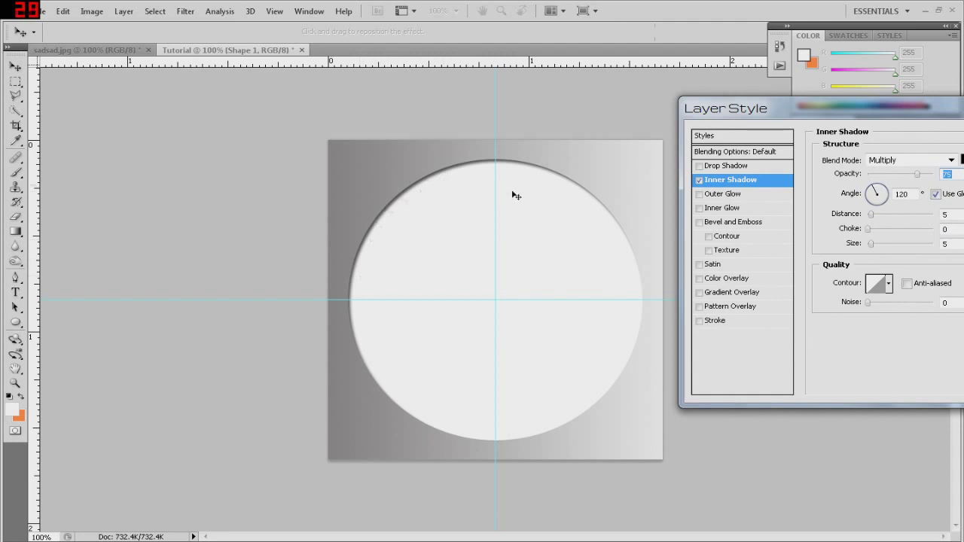
drag(860, 111, 771, 109)
drag(828, 176, 861, 174)
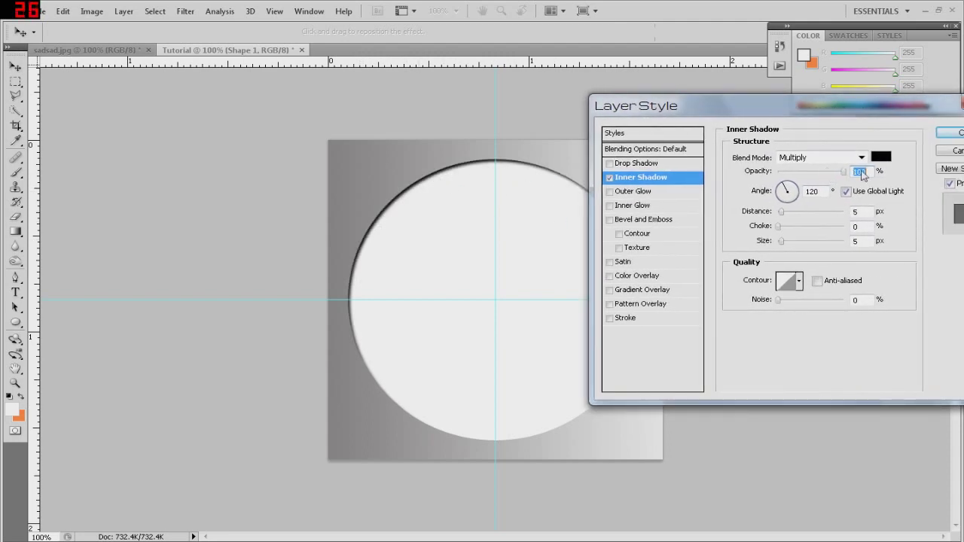
click(862, 158)
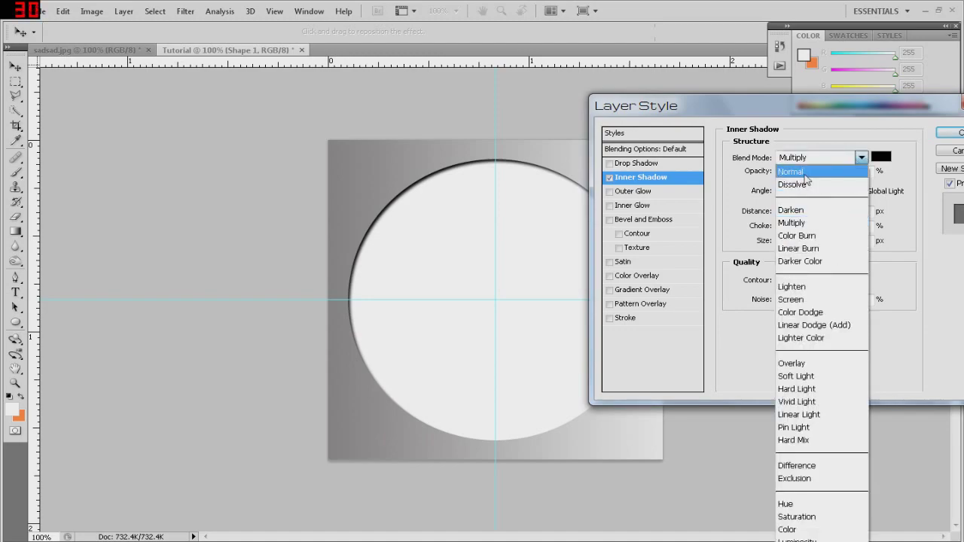
click(812, 170)
drag(809, 117, 859, 99)
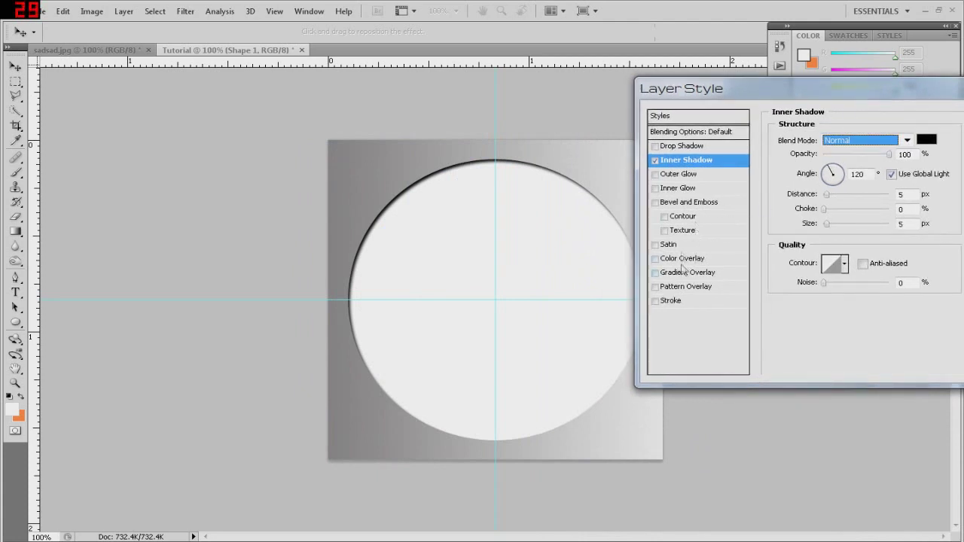
- Add a Drop Shadow to Shape 1 with 70% opacity and Normal blend mode, keeping the circle in view
click(655, 147)
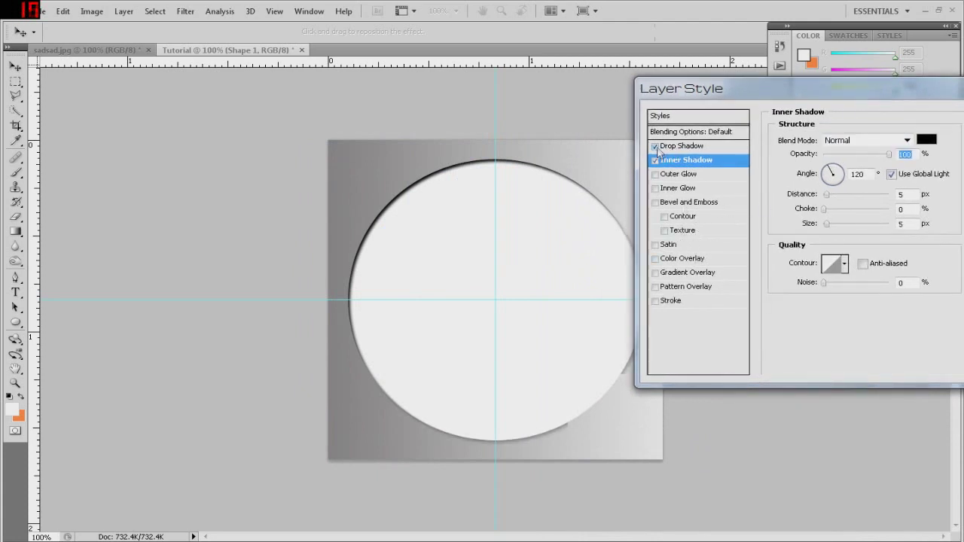
drag(752, 92, 797, 90)
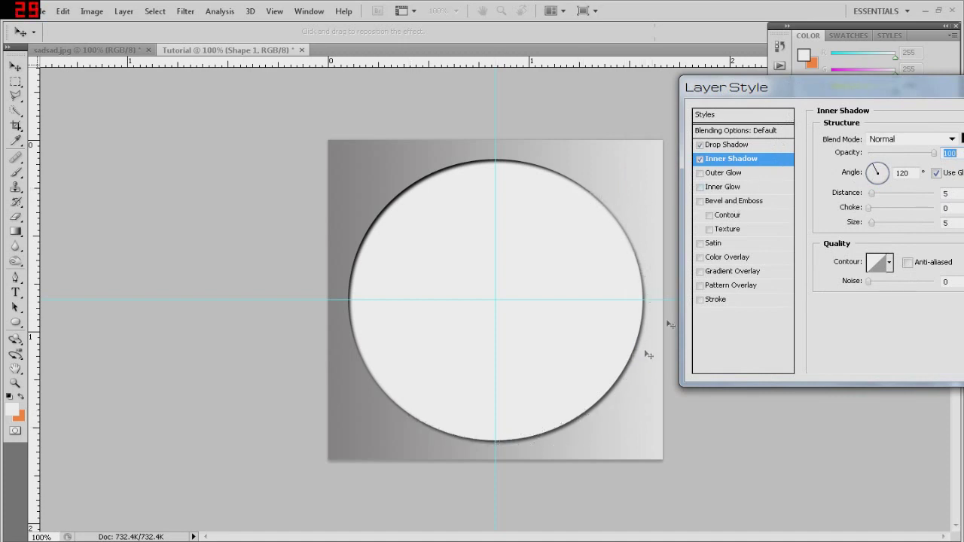
drag(858, 89, 818, 81)
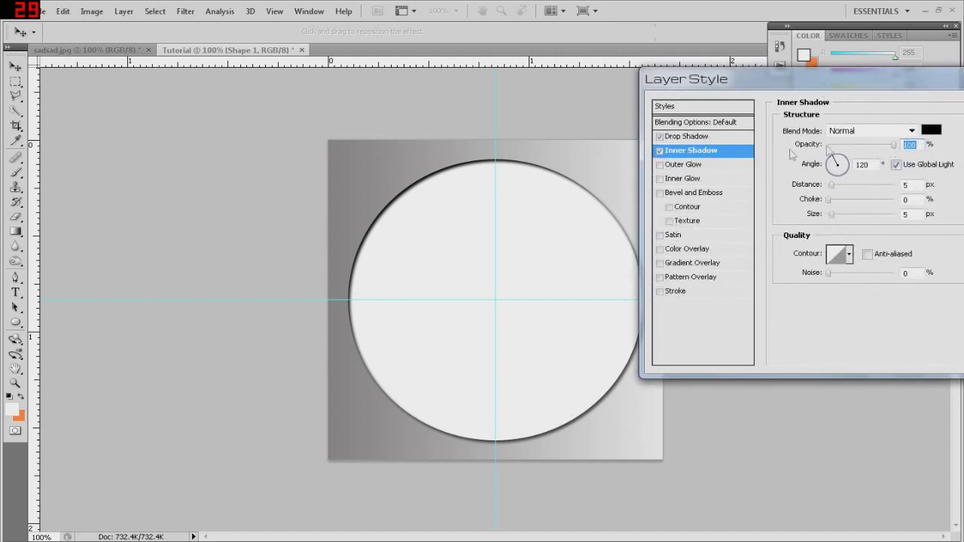
click(695, 137)
mouse_move(880, 145)
mouse_down()
mouse_move(899, 156)
mouse_move(876, 154)
mouse_up()
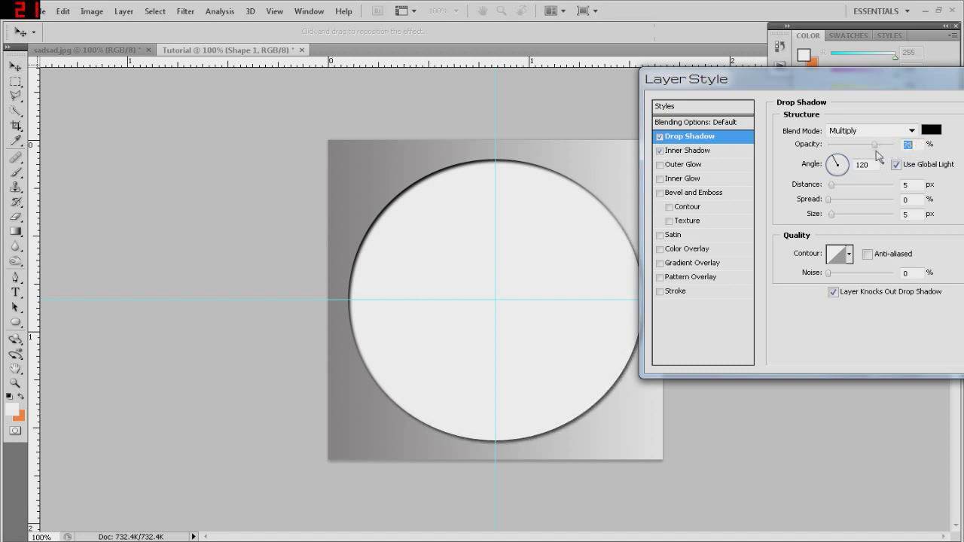
click(866, 130)
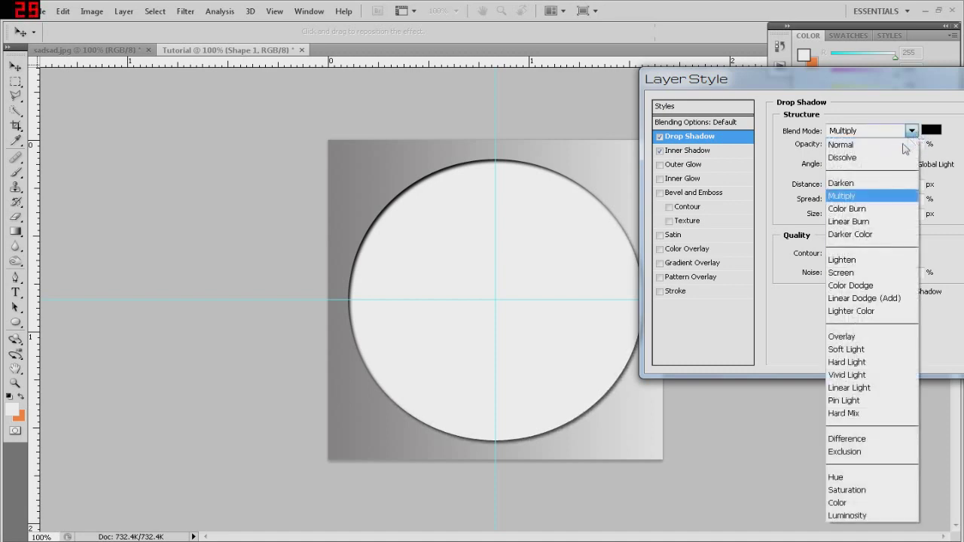
click(862, 142)
drag(843, 79, 806, 77)
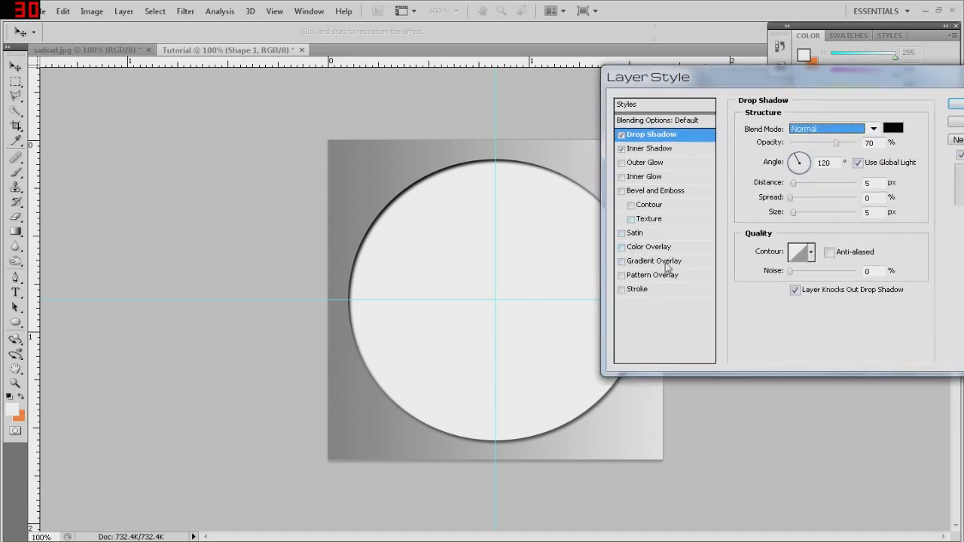
- Add an Outer Glow with 100% opacity to Shape 1 and turn off its Inner Shadow
click(641, 164)
drag(730, 77, 784, 84)
click(698, 149)
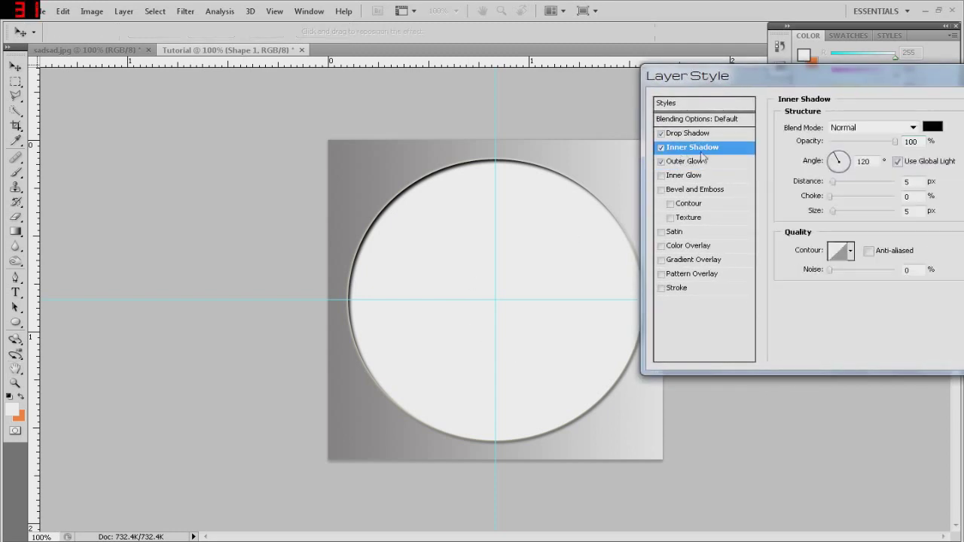
click(661, 147)
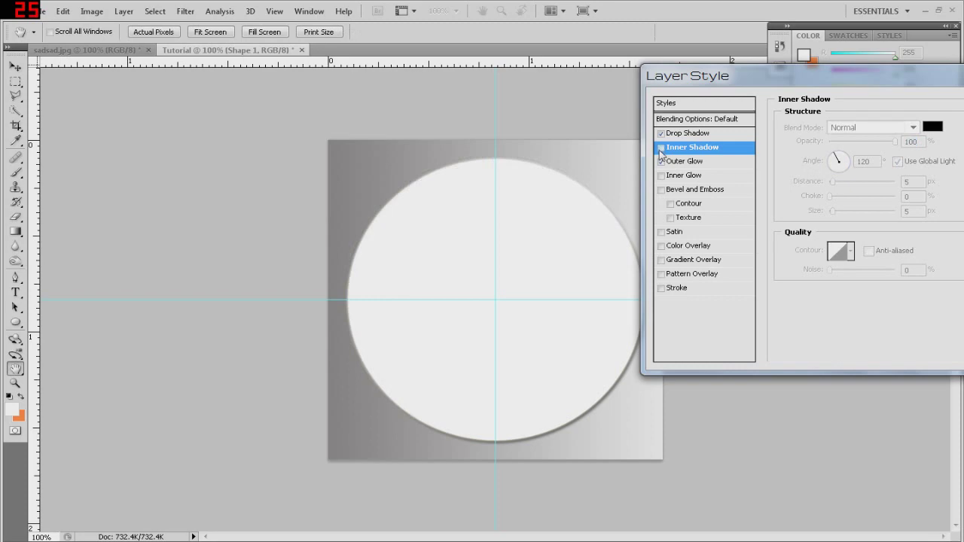
click(689, 163)
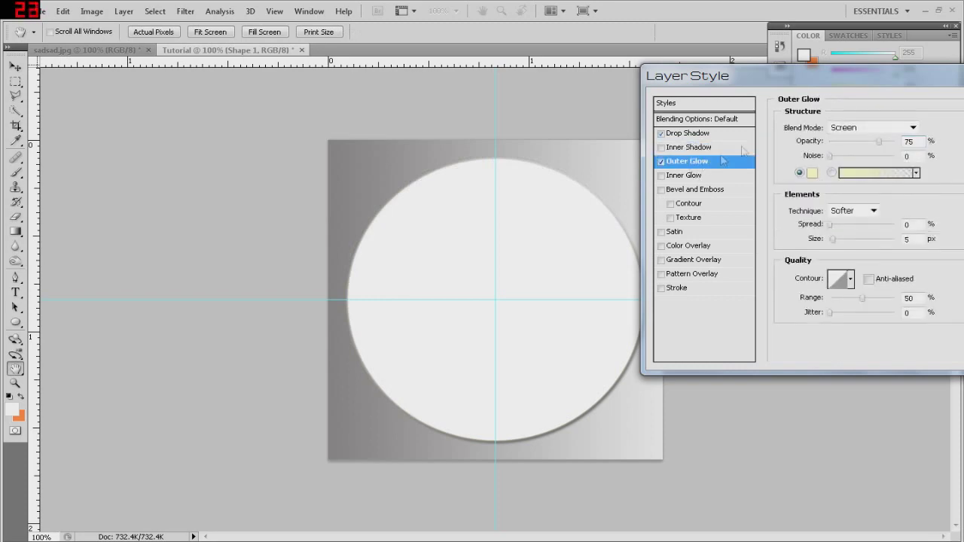
drag(803, 74, 779, 76)
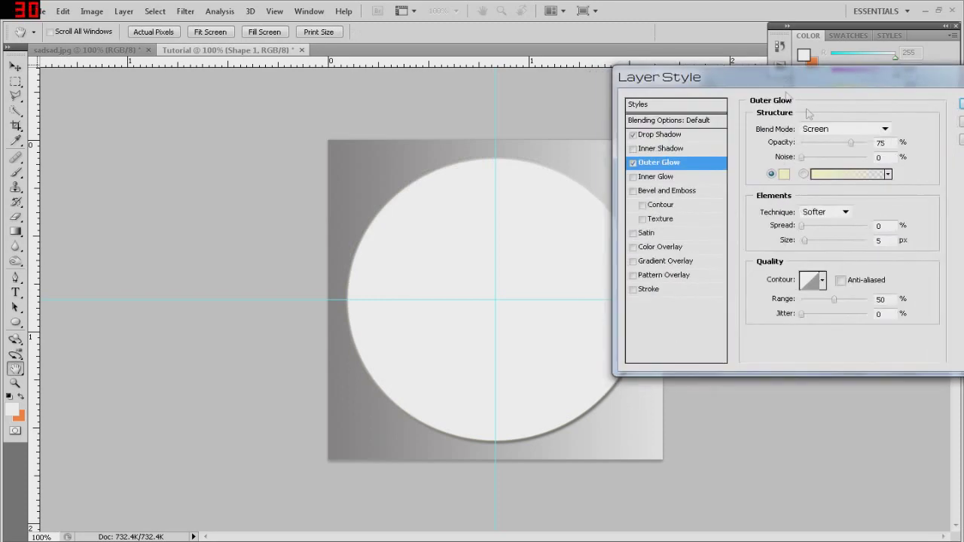
drag(853, 143, 877, 148)
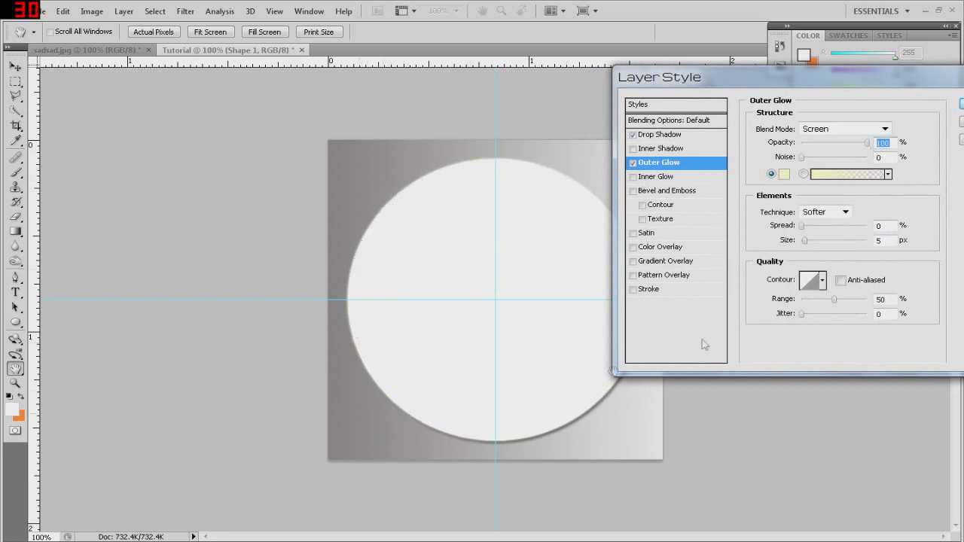
drag(821, 85, 765, 79)
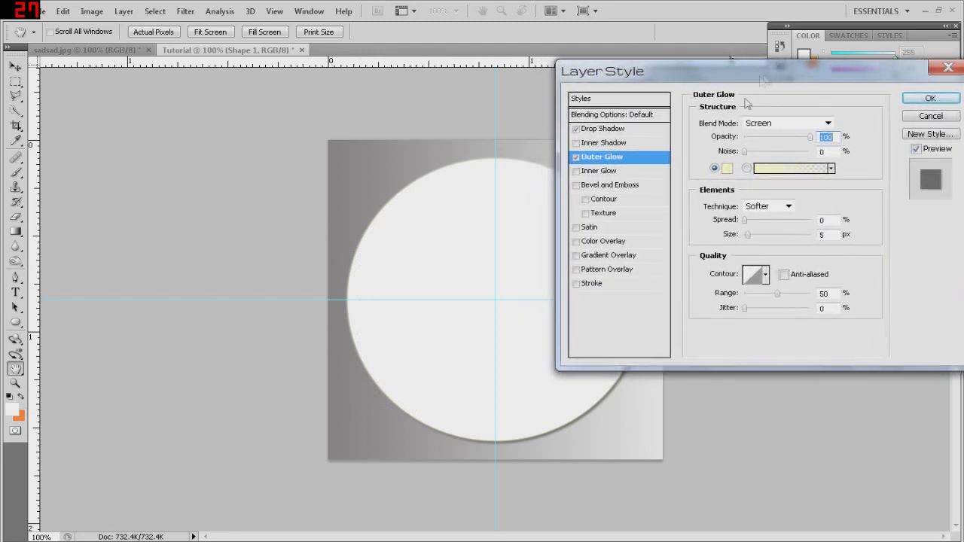
click(595, 256)
drag(713, 76, 800, 86)
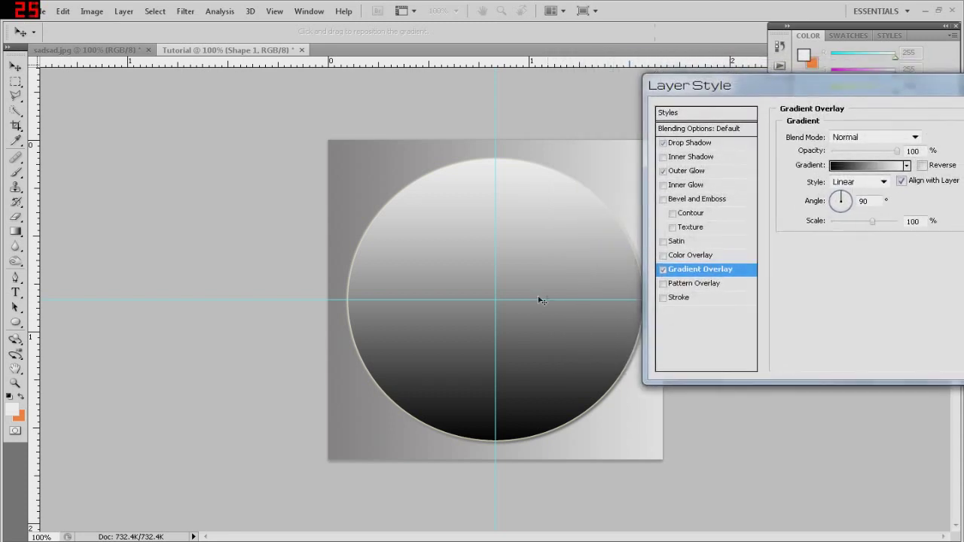
click(663, 270)
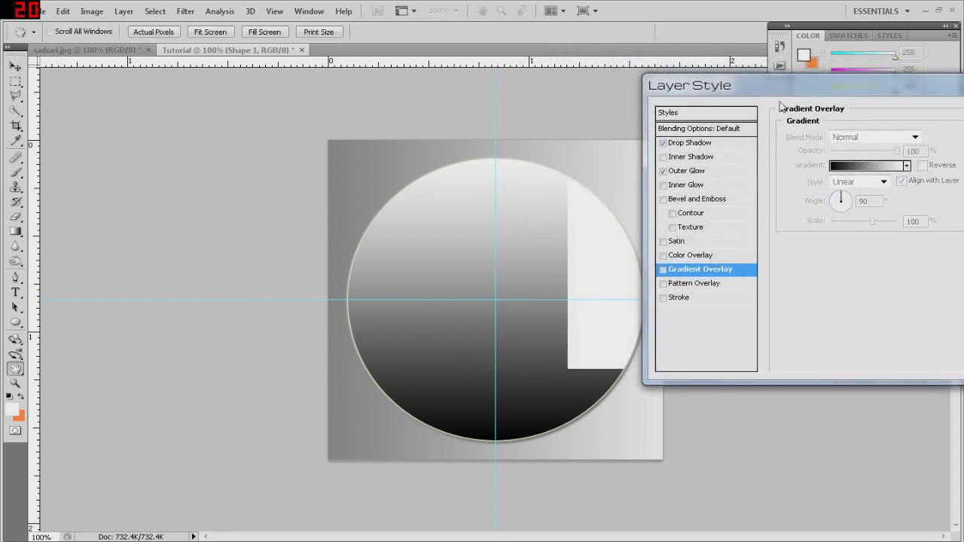
- Apply the layer style to Shape 1, make the Shape 2 layer visible and hide Shape 1
drag(785, 89, 630, 94)
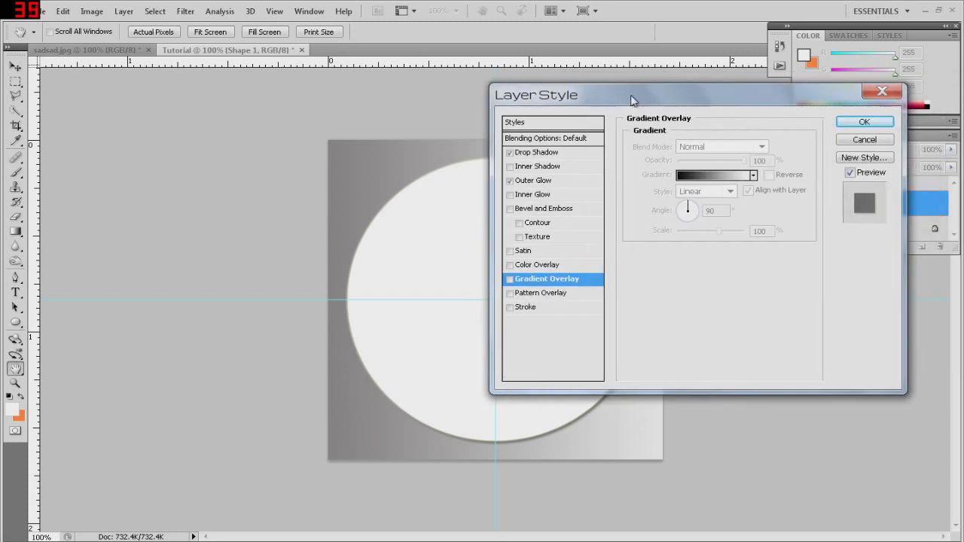
click(860, 124)
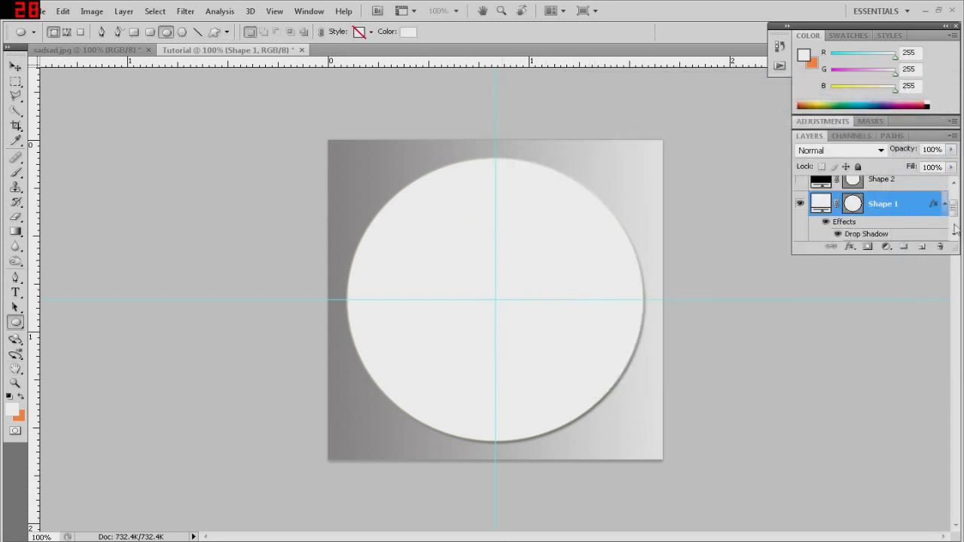
scroll(800, 207, up, 2)
click(798, 207)
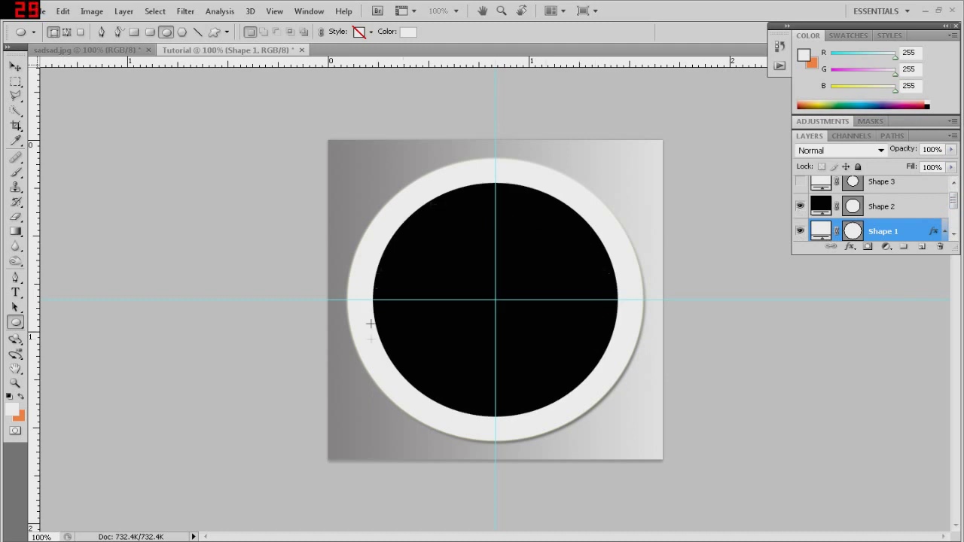
click(800, 232)
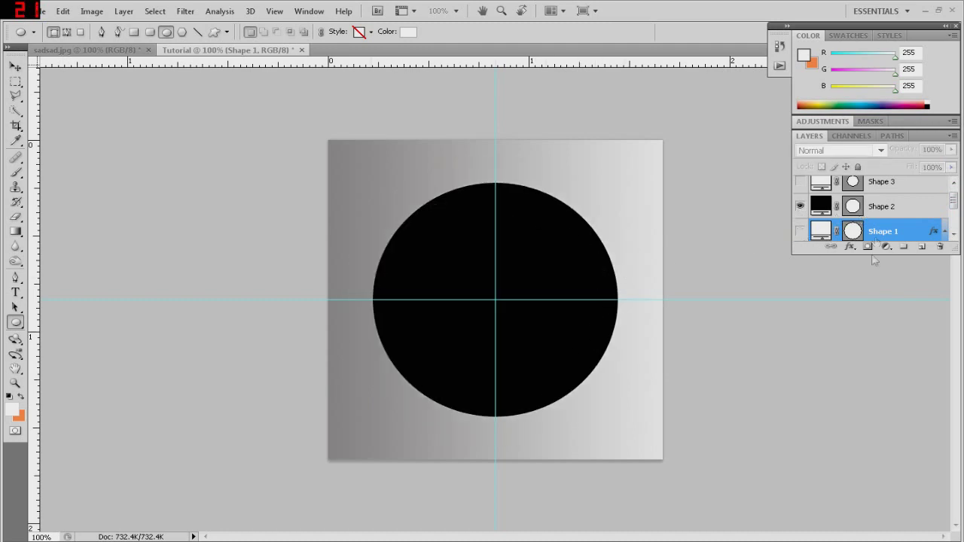
- Add an Inner Shadow effect with Normal blend mode to the Shape 2 layer
click(892, 208)
click(851, 249)
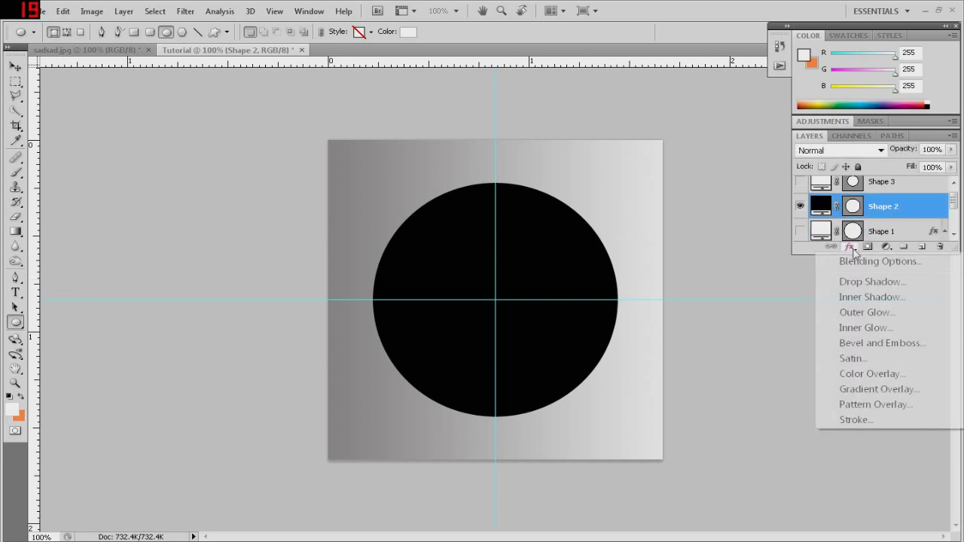
click(858, 298)
drag(631, 98, 771, 109)
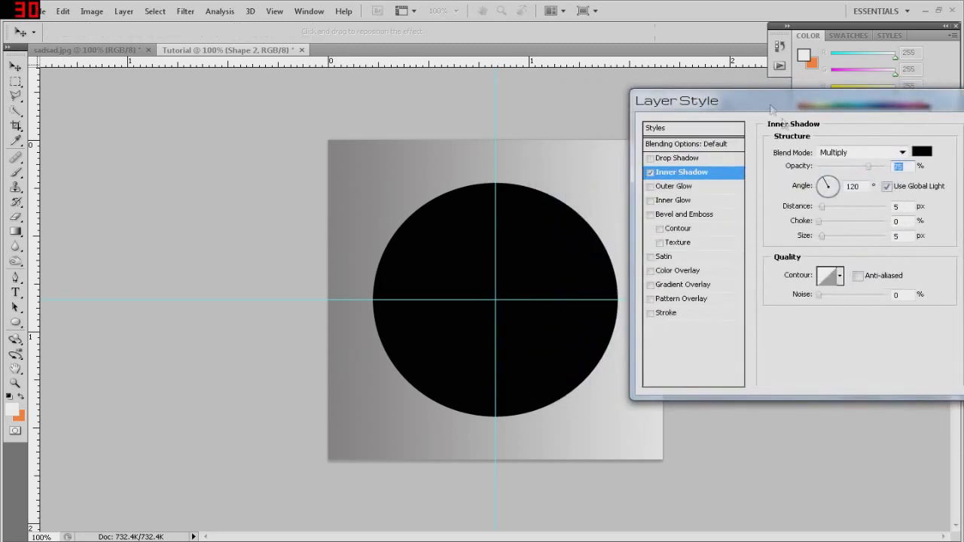
click(871, 154)
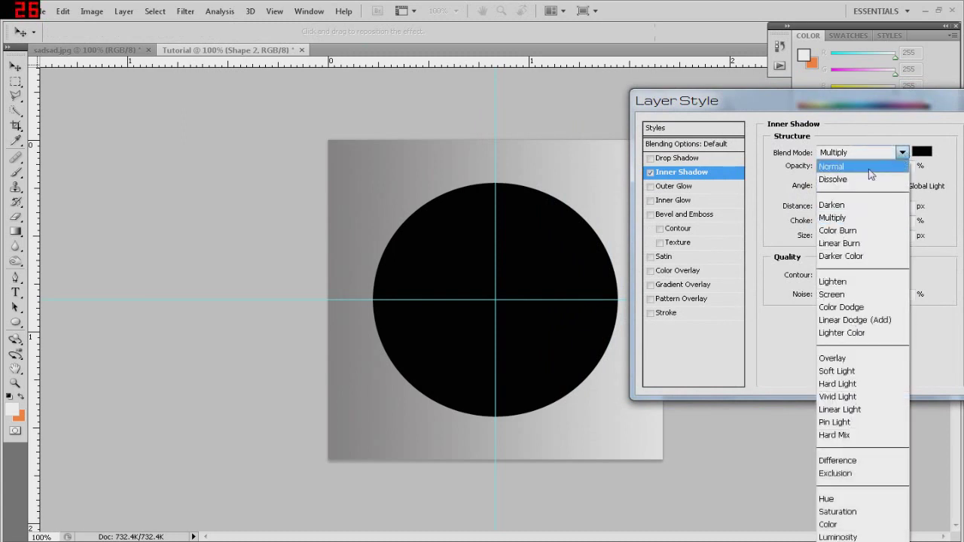
click(869, 170)
- Leave Drop Shadow off for Shape 2, add an Outer Glow with 69% opacity, and apply the layer style
click(678, 159)
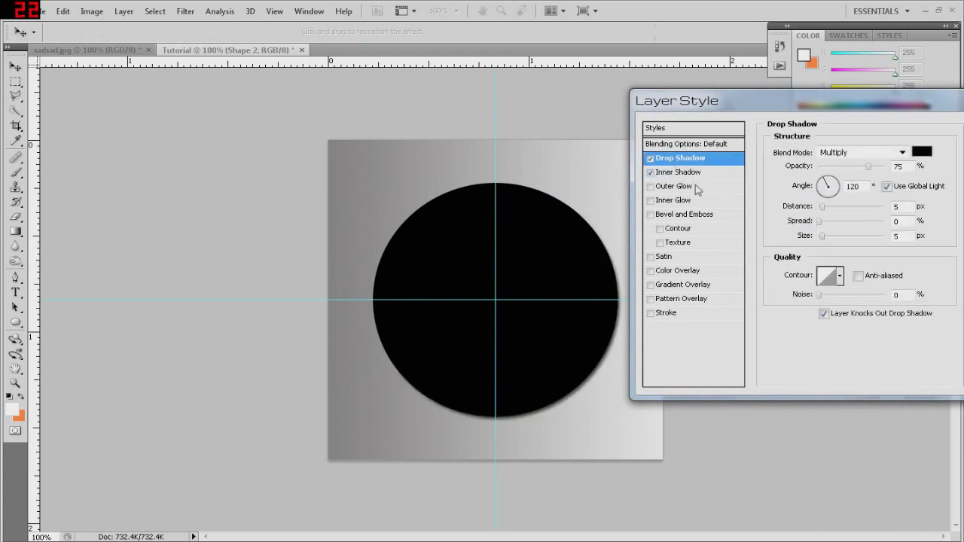
key(space)
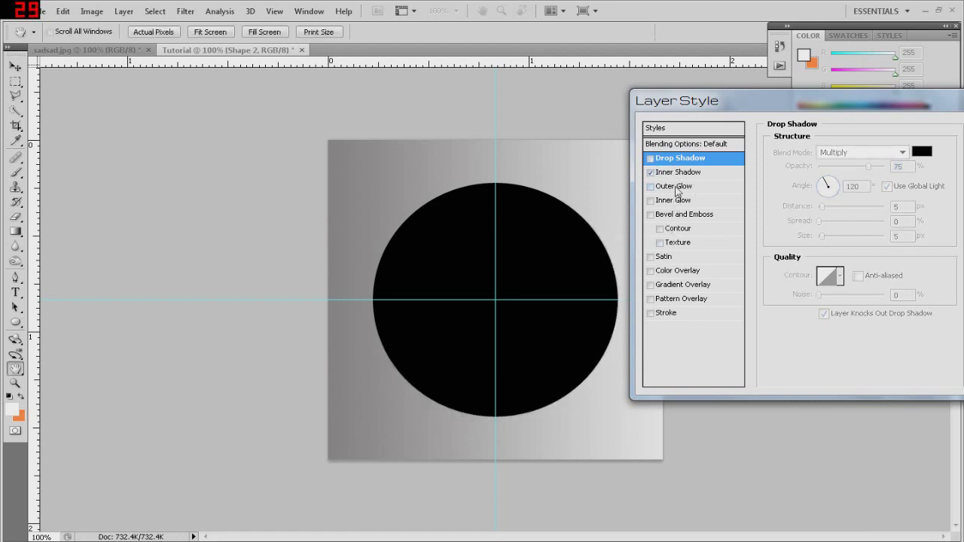
click(674, 187)
click(867, 168)
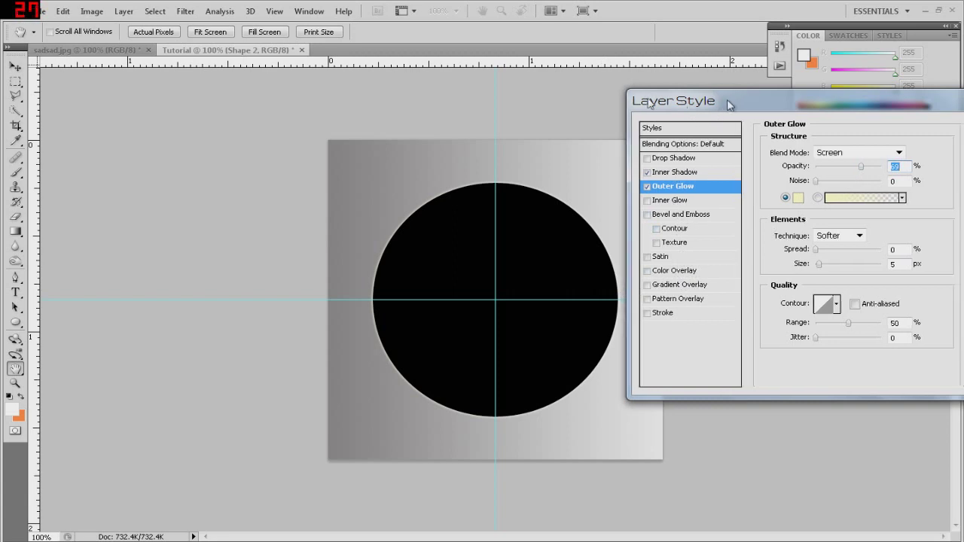
drag(731, 101, 611, 97)
click(884, 125)
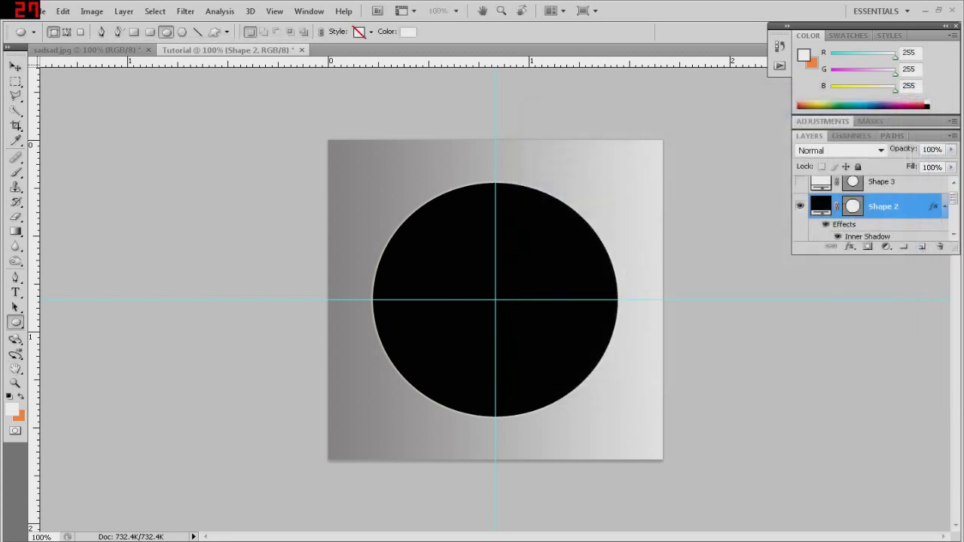
- Make the Shape 1 and Shape 3 layers visible again, with Shape 3 selected
scroll(954, 205, down, 3)
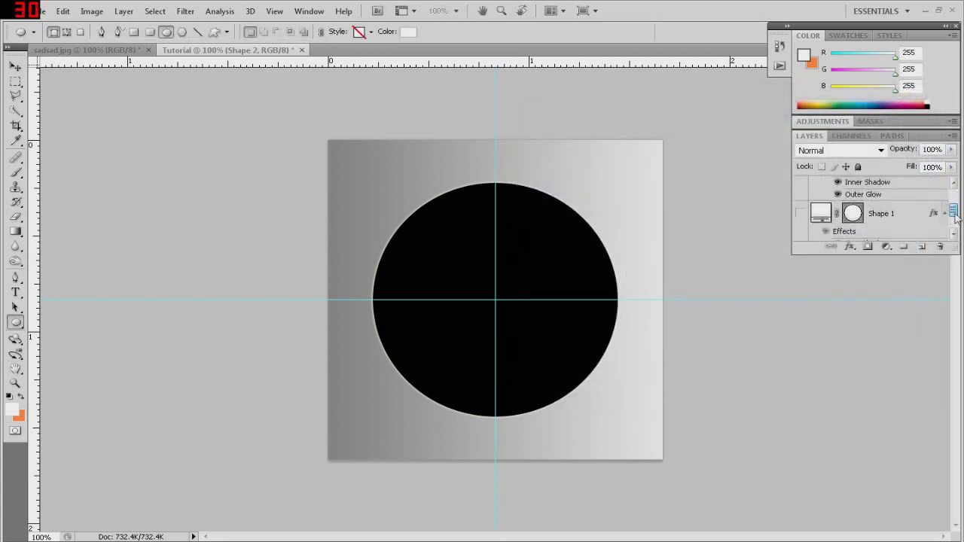
click(801, 205)
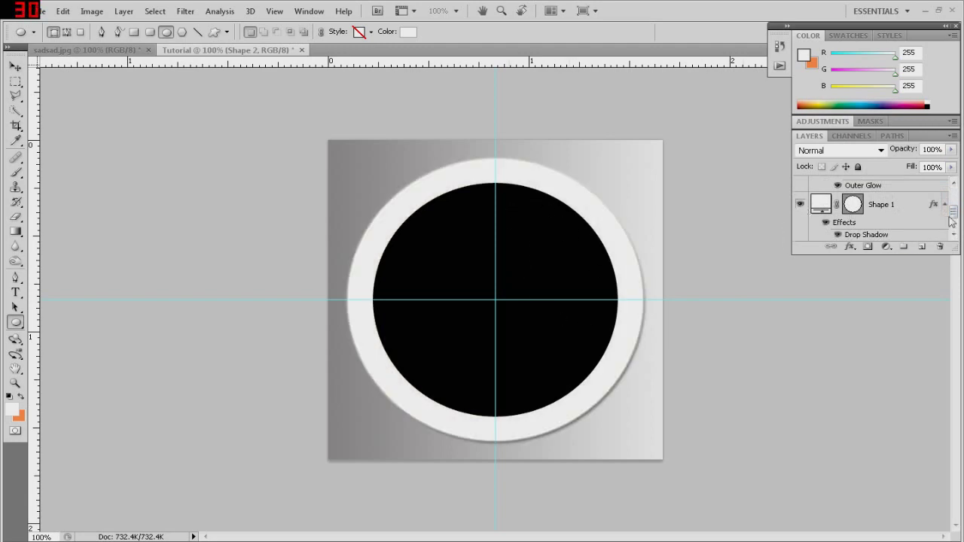
drag(953, 214, 953, 193)
click(871, 189)
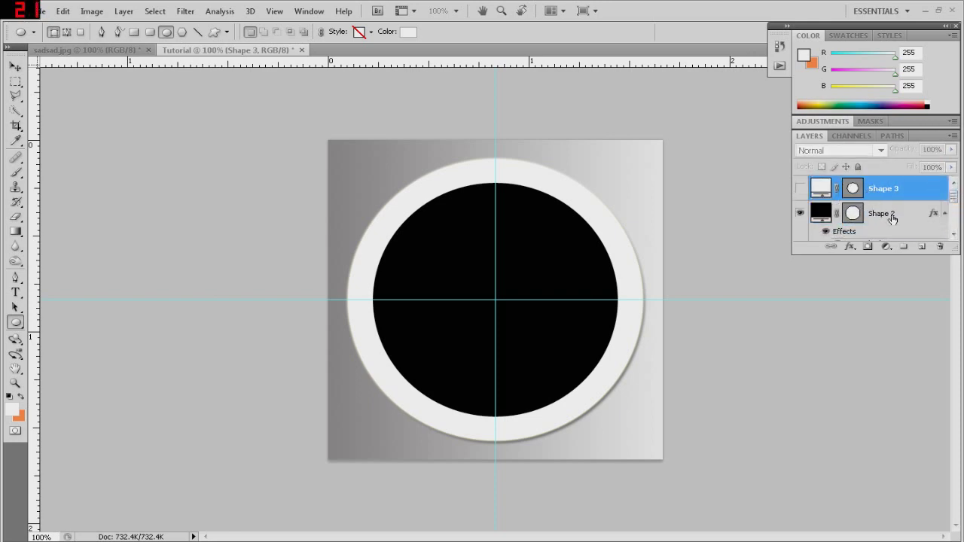
click(799, 188)
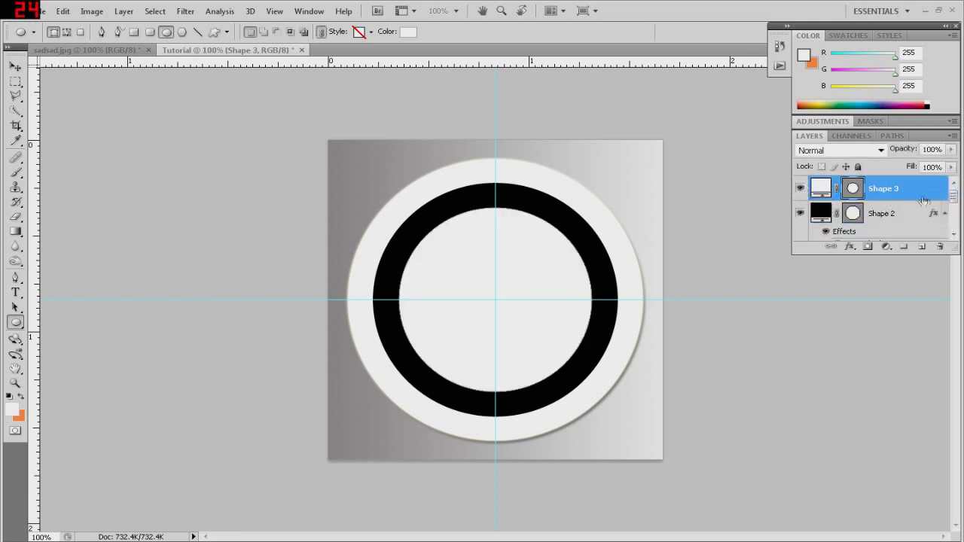
- Add an Inner Shadow to Shape 3 with 100% opacity and Normal blend mode, keeping the circles in view
click(849, 247)
click(871, 296)
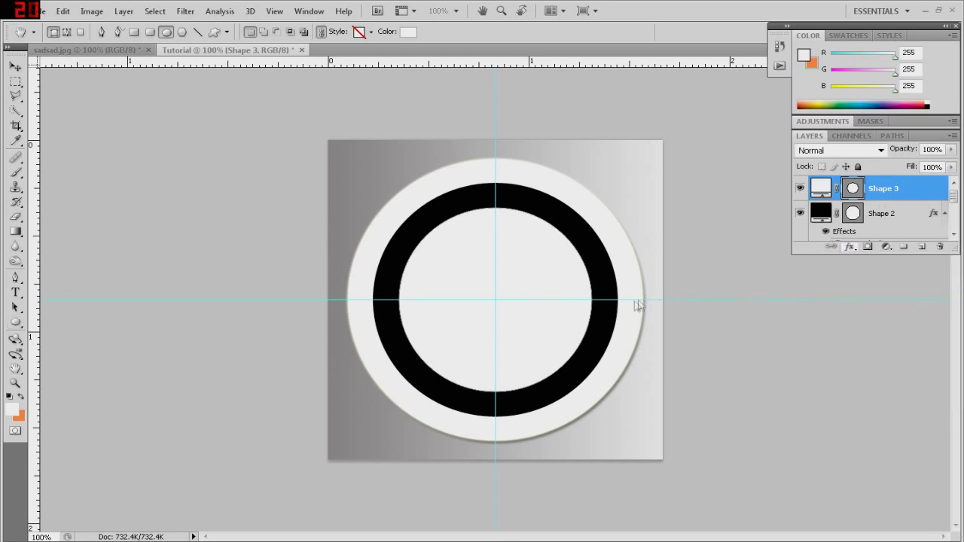
drag(685, 105, 816, 134)
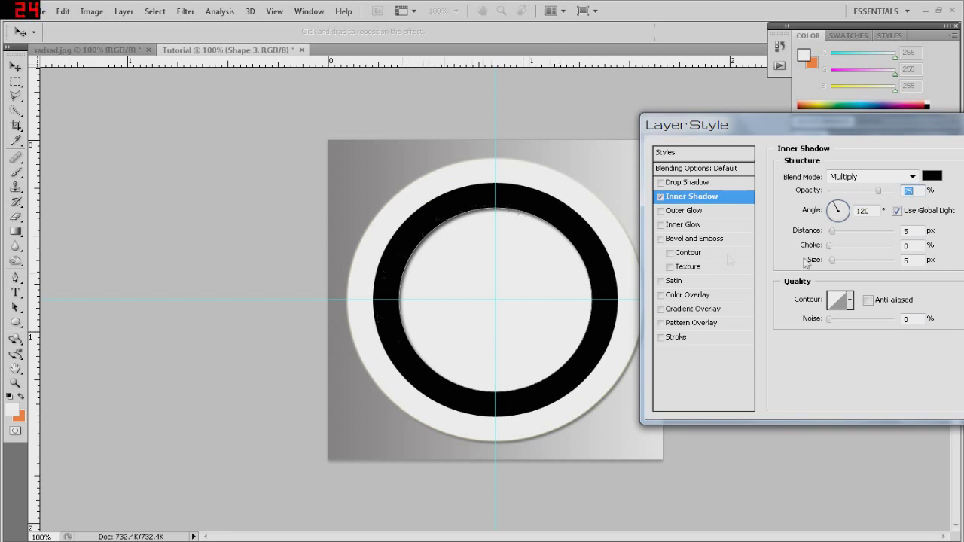
drag(870, 144, 835, 148)
drag(846, 198, 873, 194)
click(877, 180)
click(849, 196)
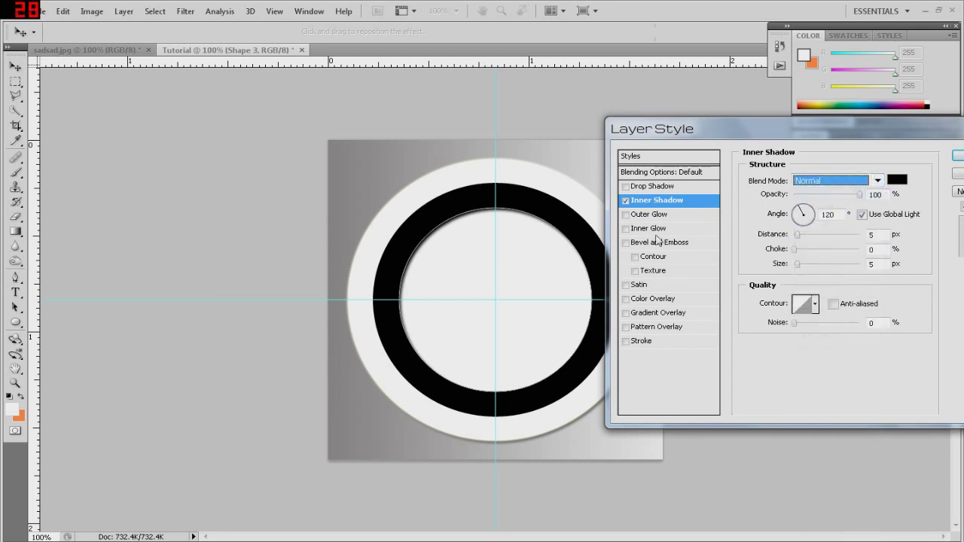
click(638, 188)
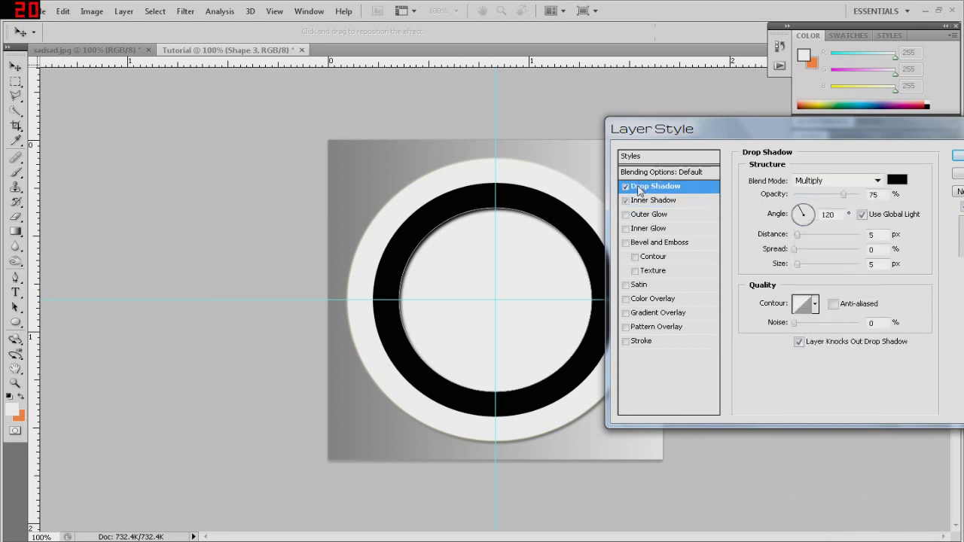
mouse_move(858, 199)
mouse_down()
mouse_move(832, 200)
mouse_move(840, 197)
mouse_up()
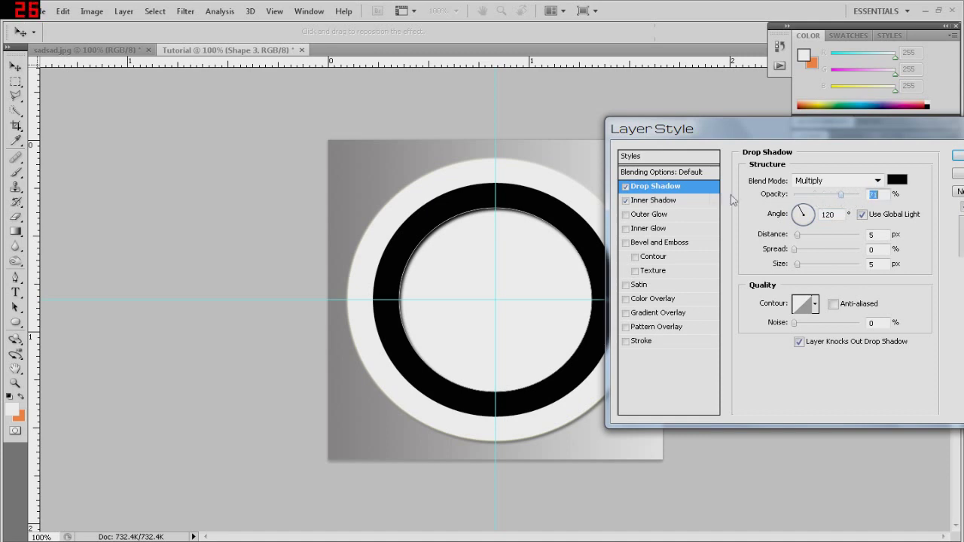
click(625, 187)
- Add an Outer Glow with 55% opacity to Shape 3 and apply the layer style
click(646, 216)
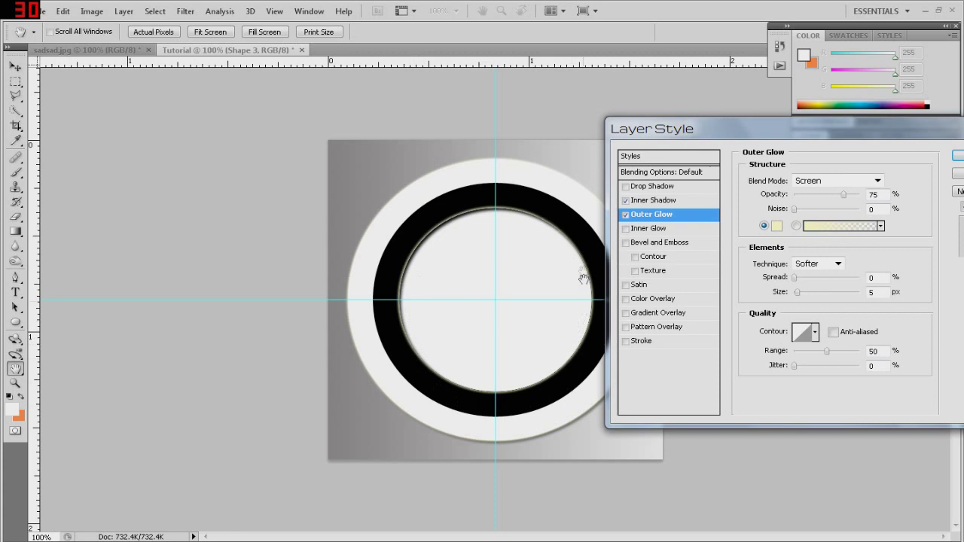
drag(843, 195, 836, 202)
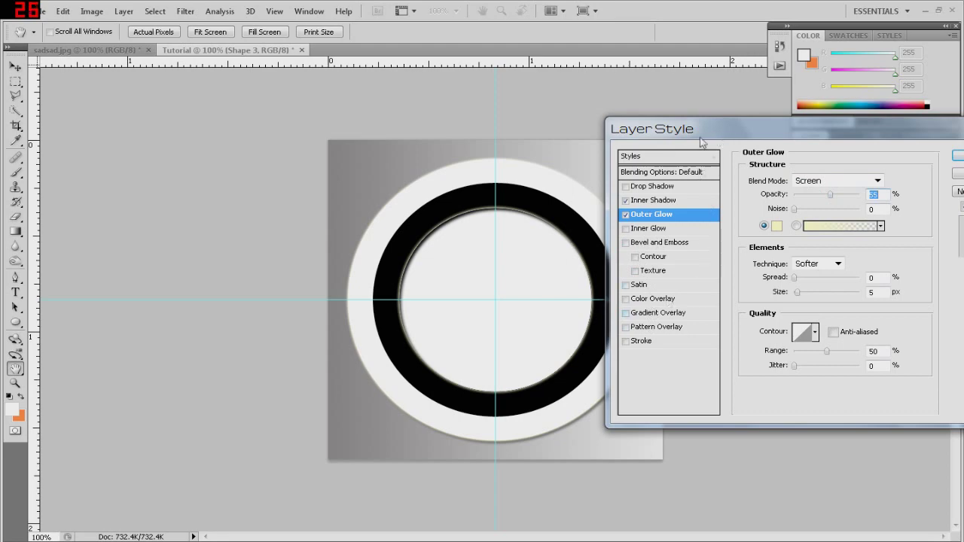
drag(701, 142, 622, 143)
click(888, 158)
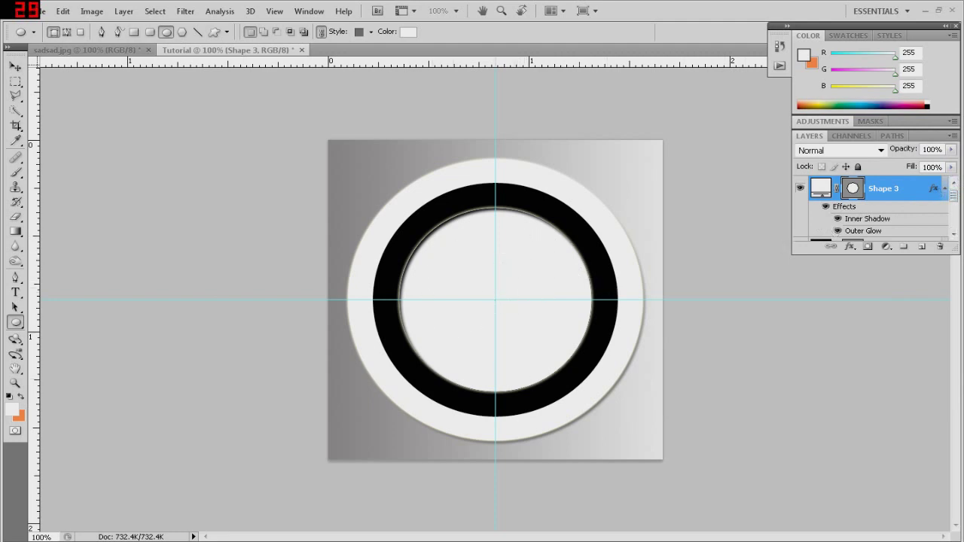
- Create a new layer above Shape 3 and activate the Horizontal Type tool
scroll(952, 202, down, 2)
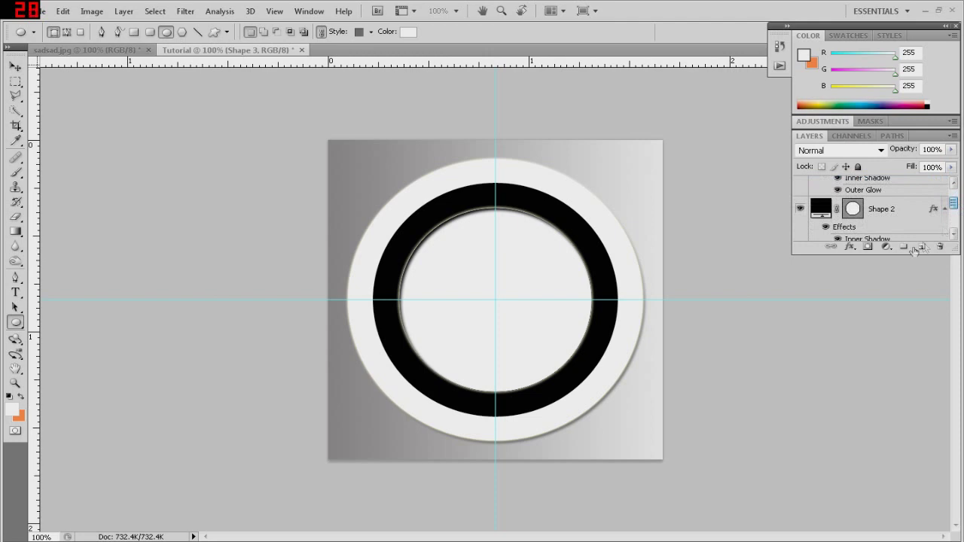
click(922, 246)
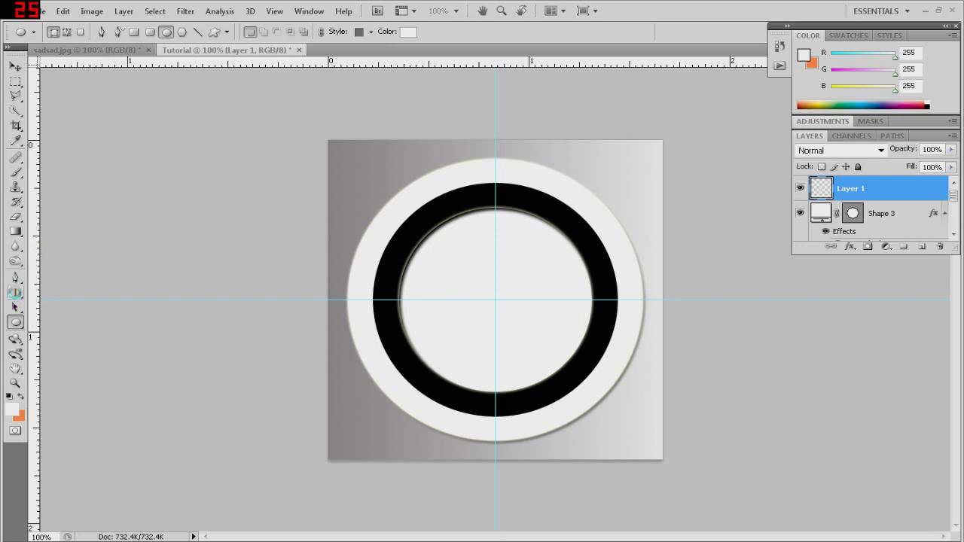
click(15, 292)
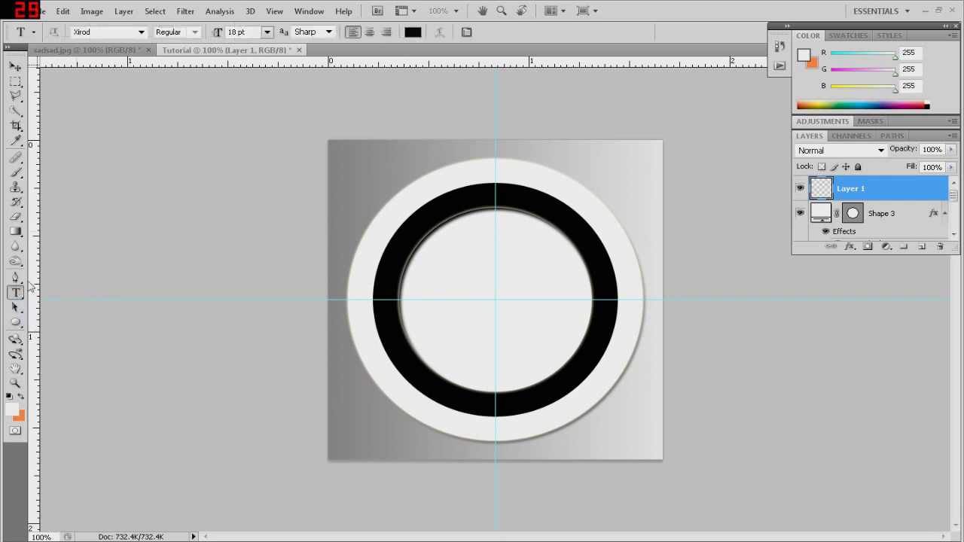
click(22, 299)
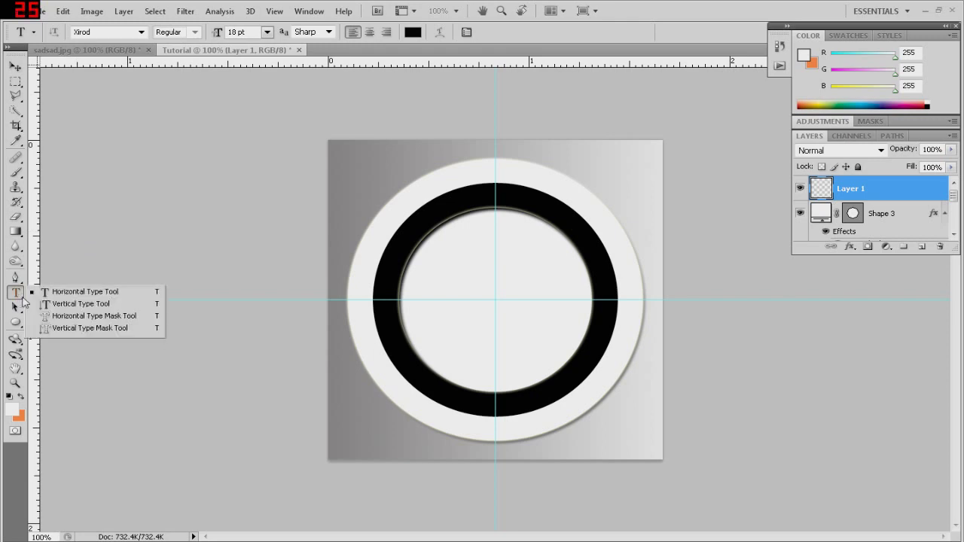
click(63, 294)
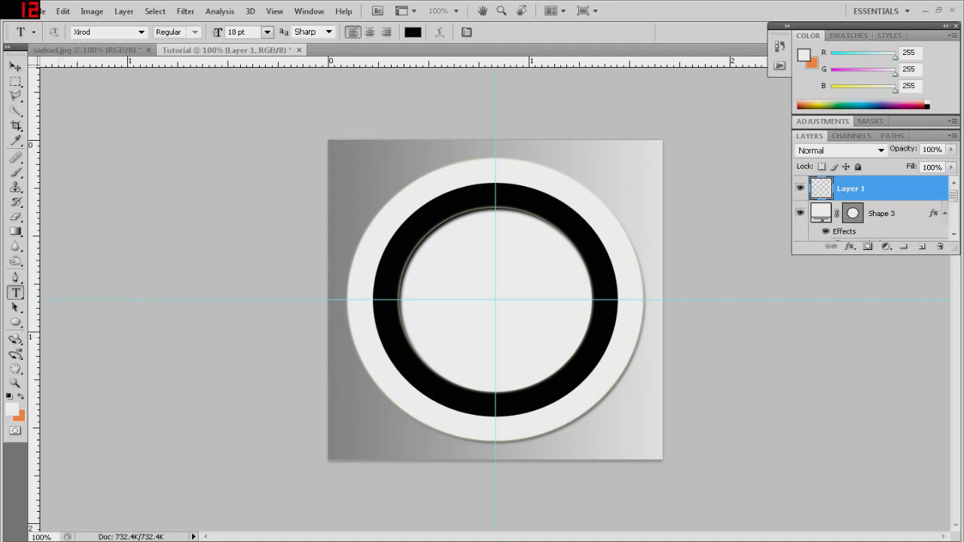
- Set the type font to LogoCraft and the font size to 11 pt
click(141, 31)
drag(310, 423, 308, 286)
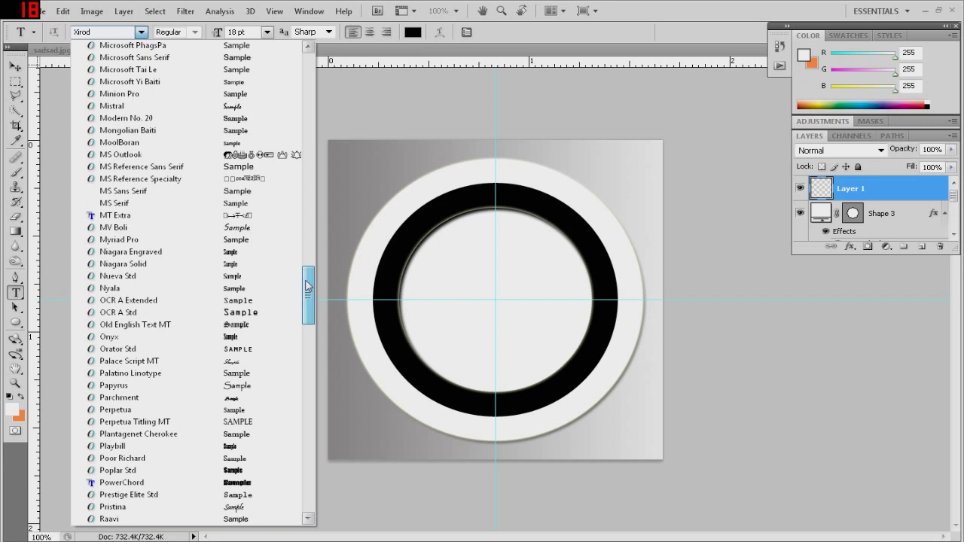
drag(307, 286, 314, 248)
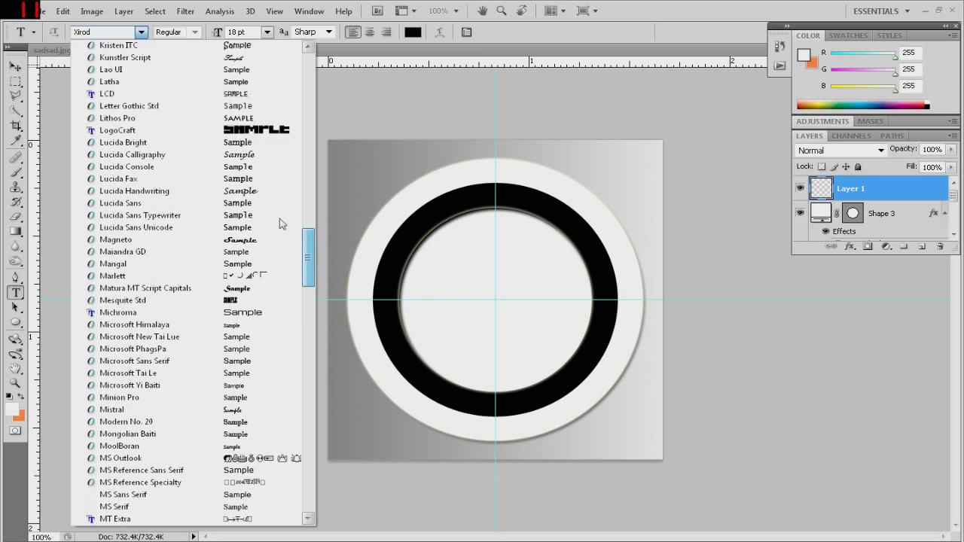
click(271, 118)
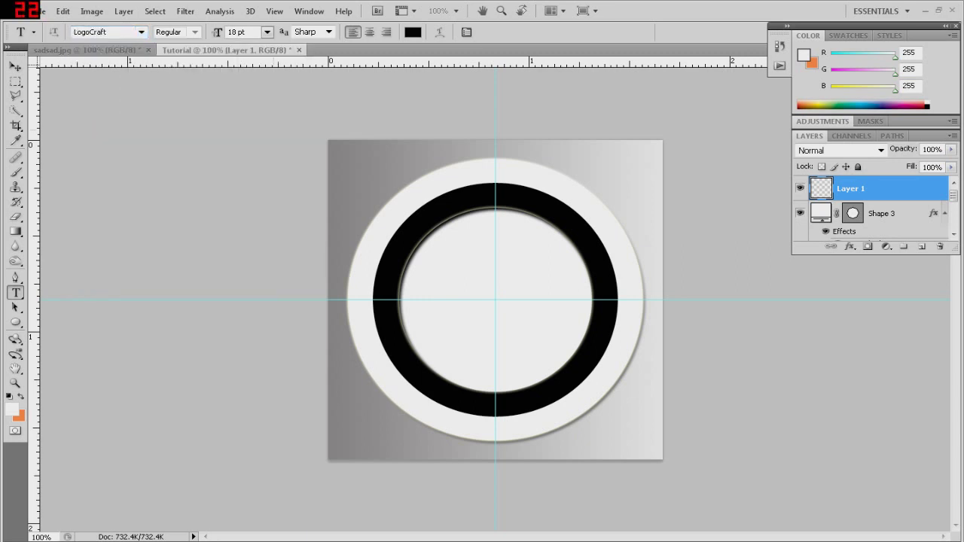
click(267, 33)
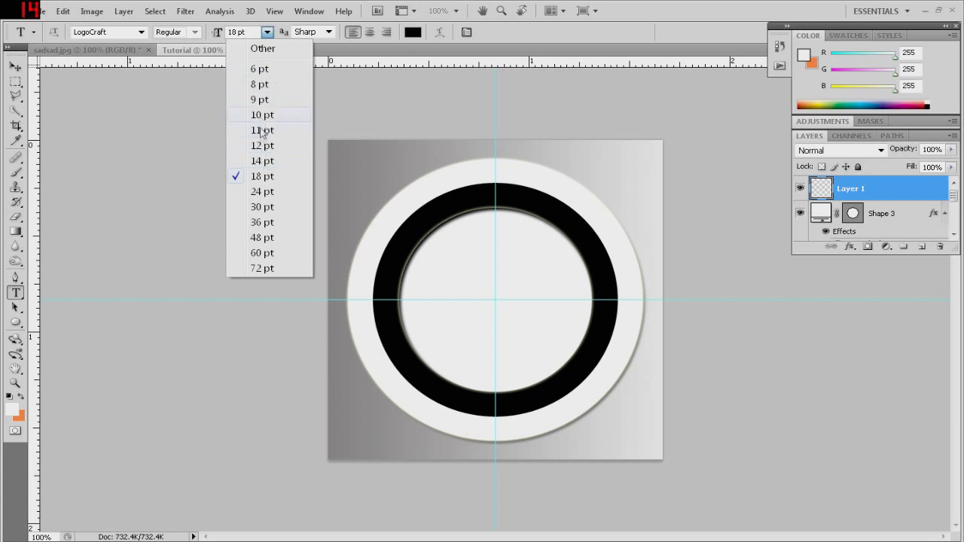
click(261, 130)
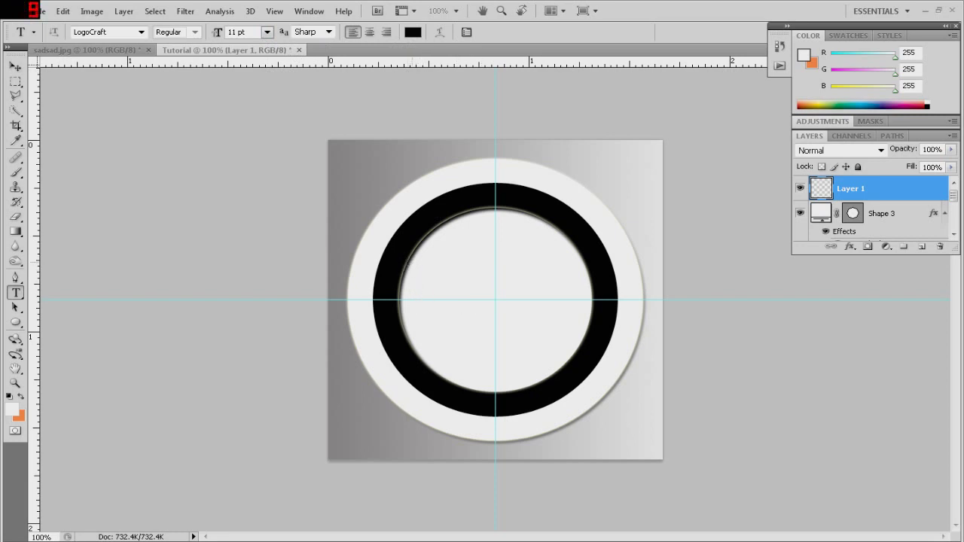
- Create a text box over the upper part of the circles, enter "Minecraft", and adjust the box size
drag(445, 300, 412, 261)
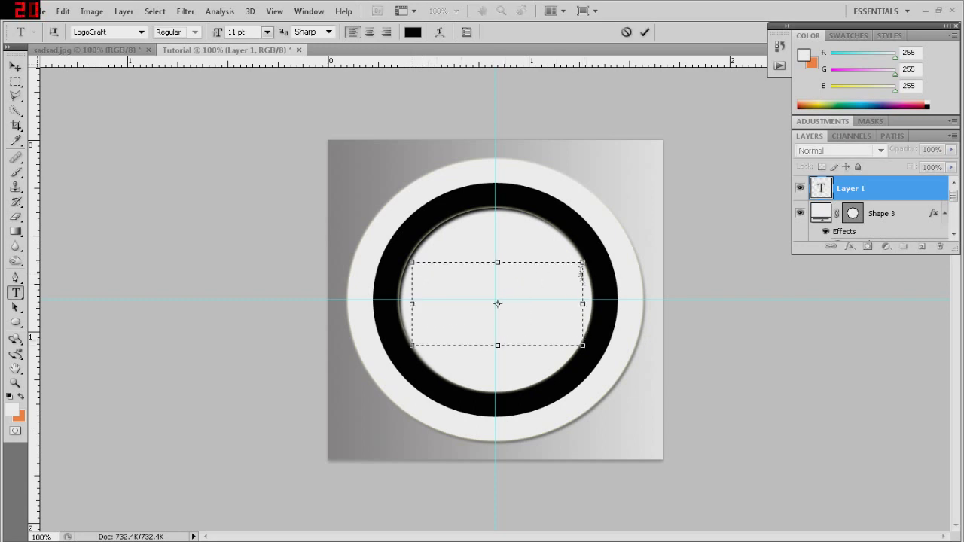
mouse_move(582, 263)
mouse_down()
mouse_move(627, 194)
mouse_move(677, 171)
mouse_move(661, 177)
mouse_up()
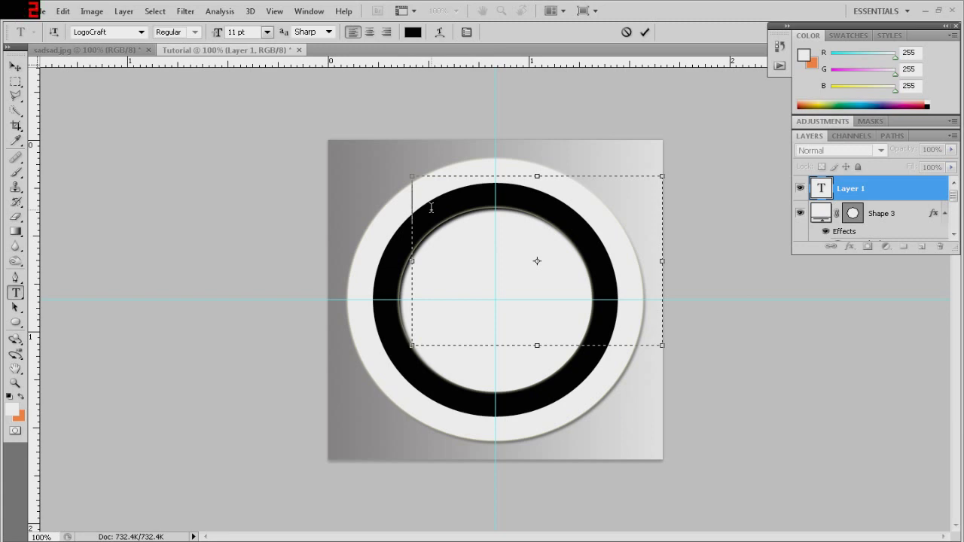
text(a)
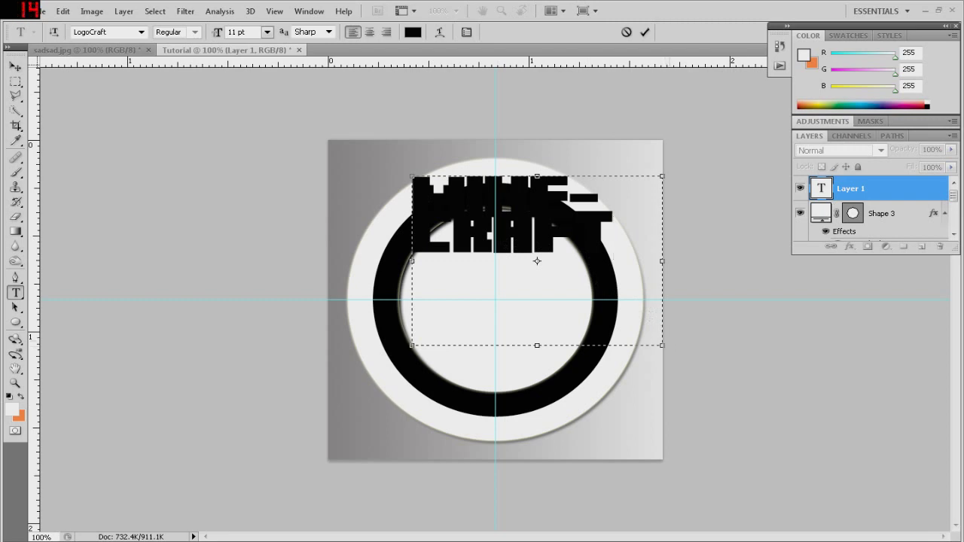
drag(663, 348, 642, 337)
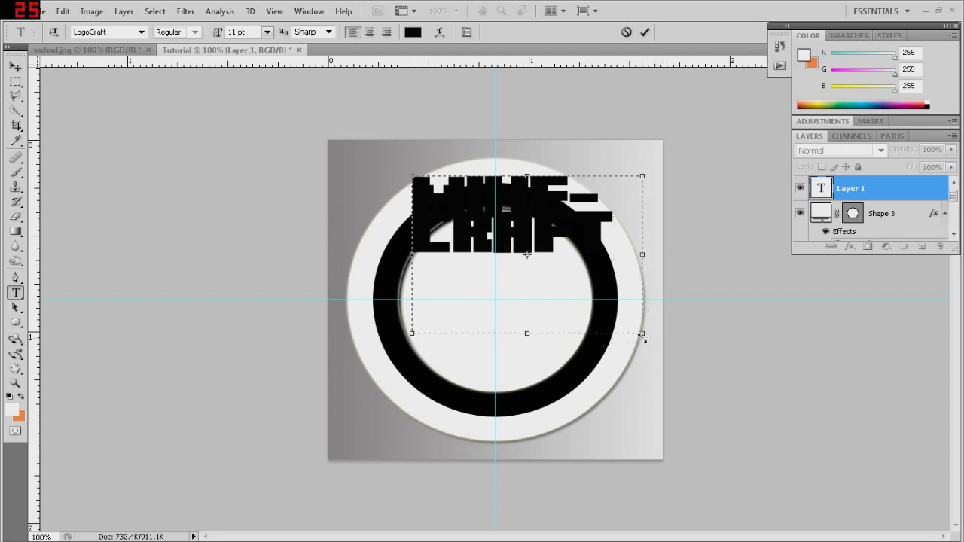
- Select all of the Minecraft text and reduce its font size to 6 pt
click(267, 33)
click(280, 43)
drag(416, 193, 612, 248)
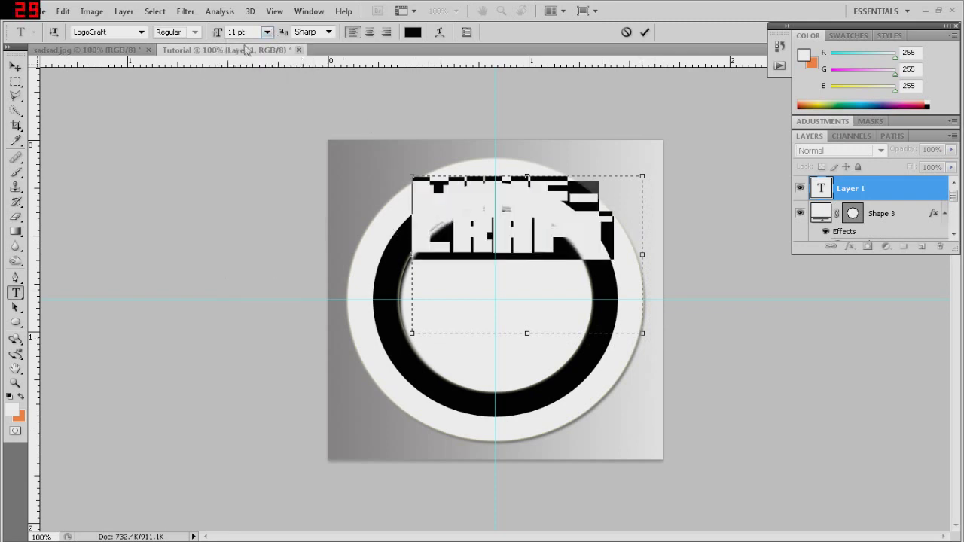
click(267, 33)
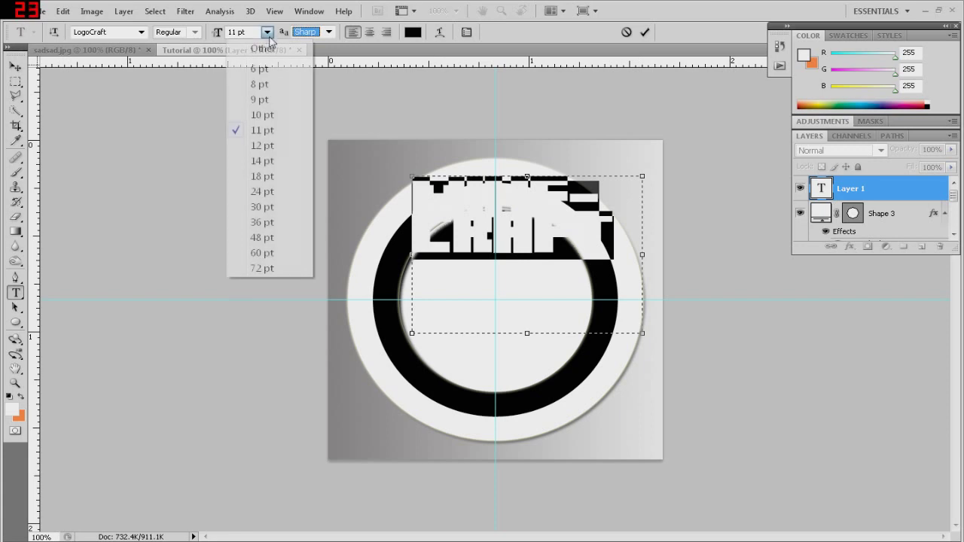
click(260, 84)
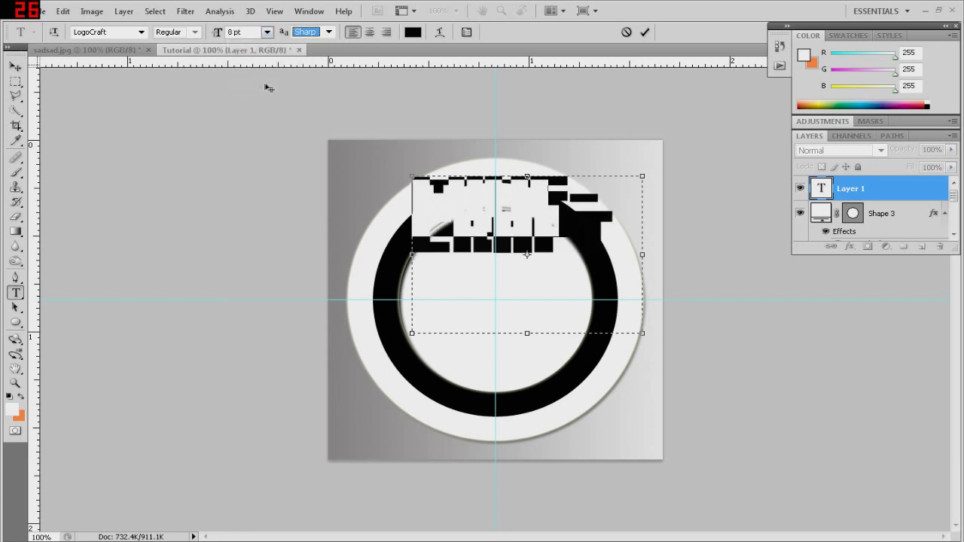
click(267, 32)
click(259, 69)
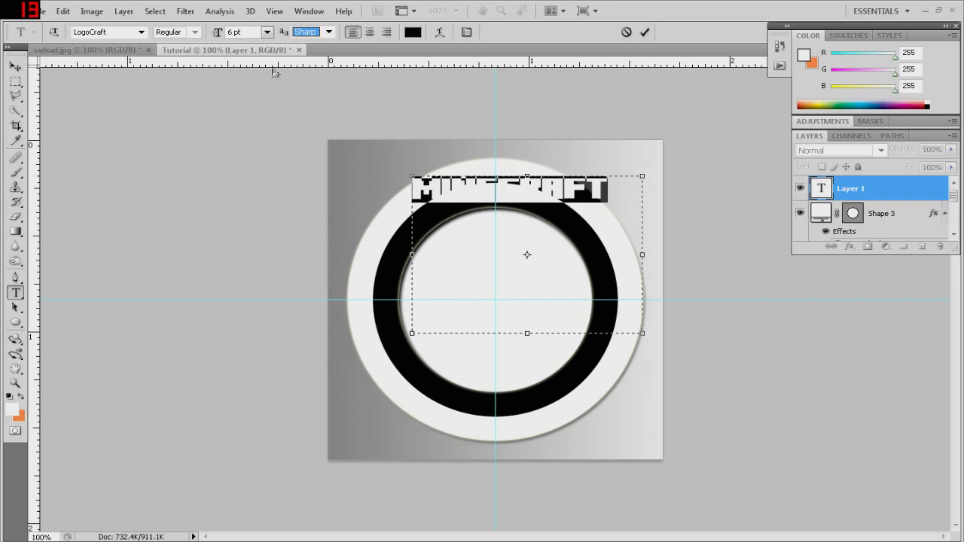
- Resize and reposition the text box so Minecraft fits on one line centred across the inner circle, and commit the text
drag(644, 336, 628, 322)
drag(629, 175, 591, 267)
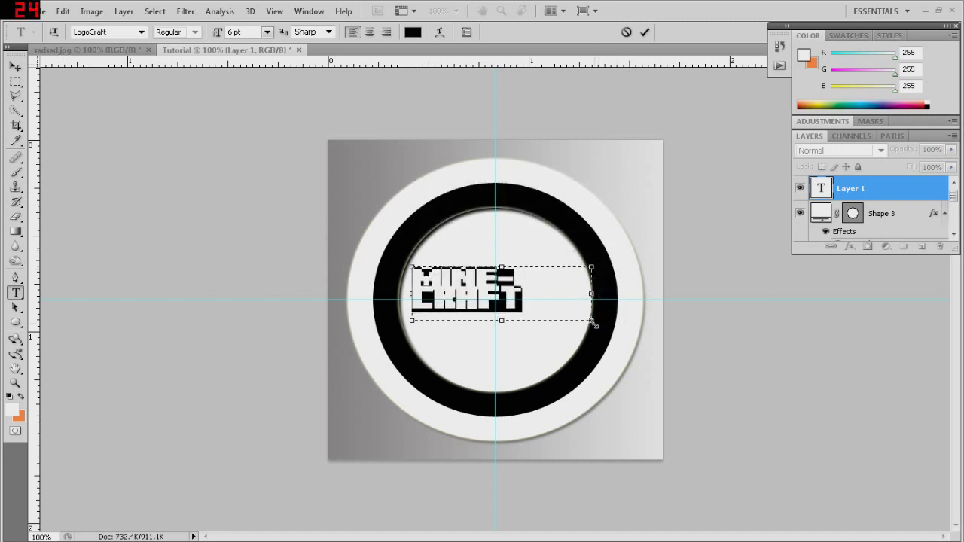
drag(591, 294, 622, 294)
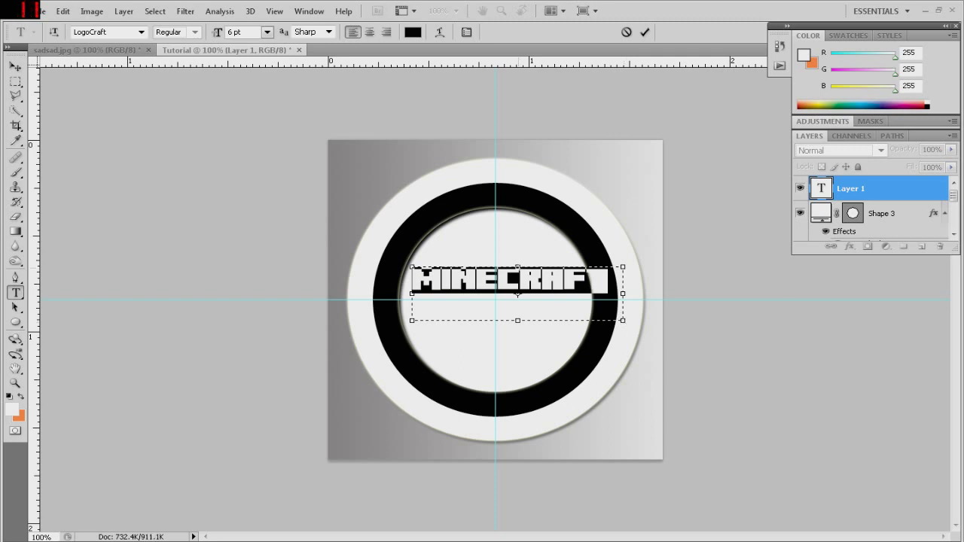
drag(622, 267, 621, 279)
drag(518, 280, 517, 285)
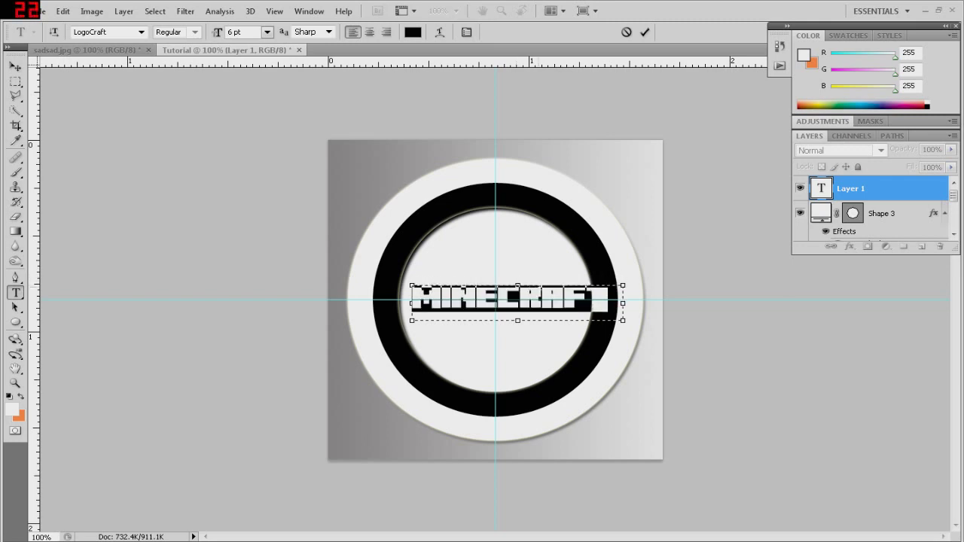
mouse_move(584, 308)
mouse_down()
mouse_move(569, 305)
mouse_move(580, 319)
mouse_up()
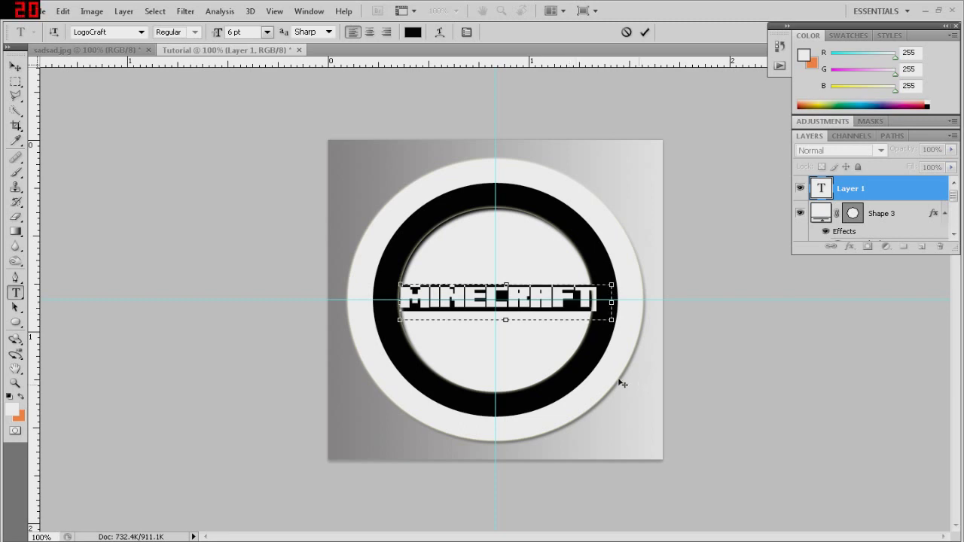
click(16, 67)
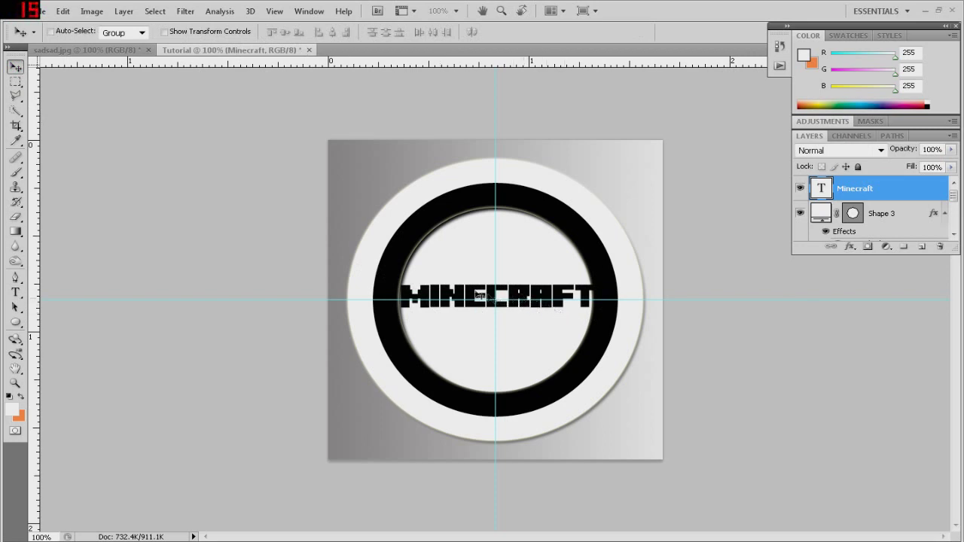
- Add an Inner Shadow to the Minecraft layer with full opacity and Normal blend mode, keeping the text in view
click(850, 248)
click(873, 299)
drag(657, 133, 802, 130)
drag(891, 195, 962, 197)
drag(868, 143, 828, 146)
click(881, 182)
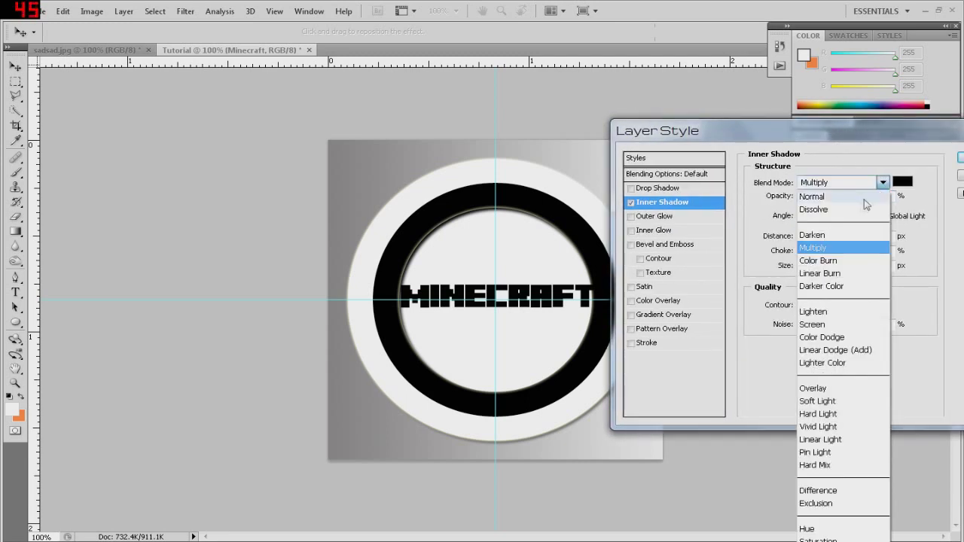
click(817, 197)
- Add a Drop Shadow to the Minecraft text with 79% opacity and Normal blend mode
click(662, 188)
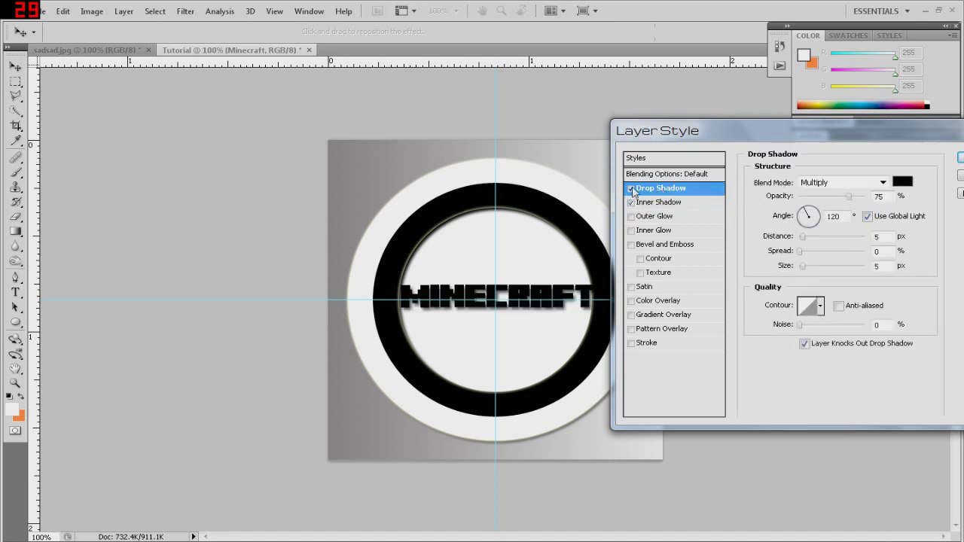
click(882, 183)
click(883, 183)
mouse_move(850, 197)
mouse_down()
mouse_move(874, 200)
mouse_move(853, 200)
mouse_up()
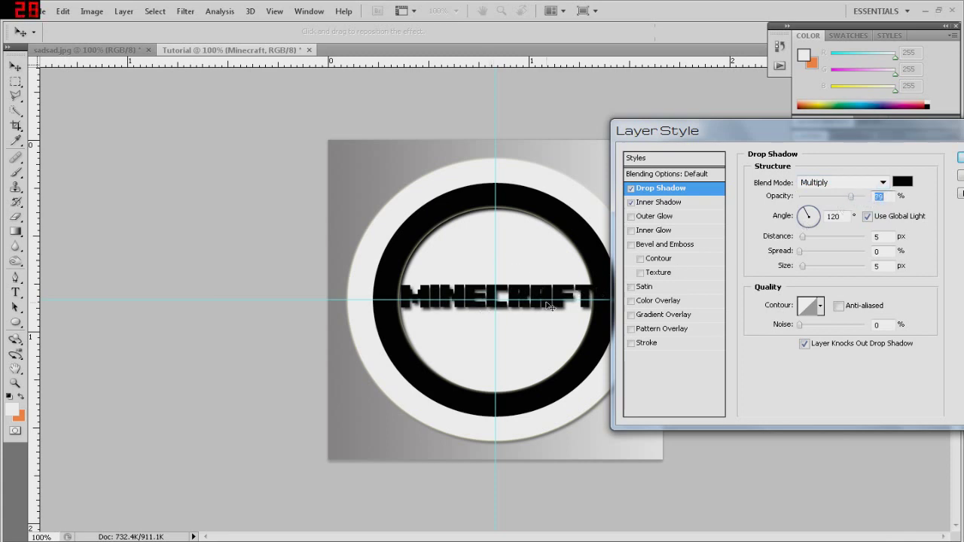
click(881, 183)
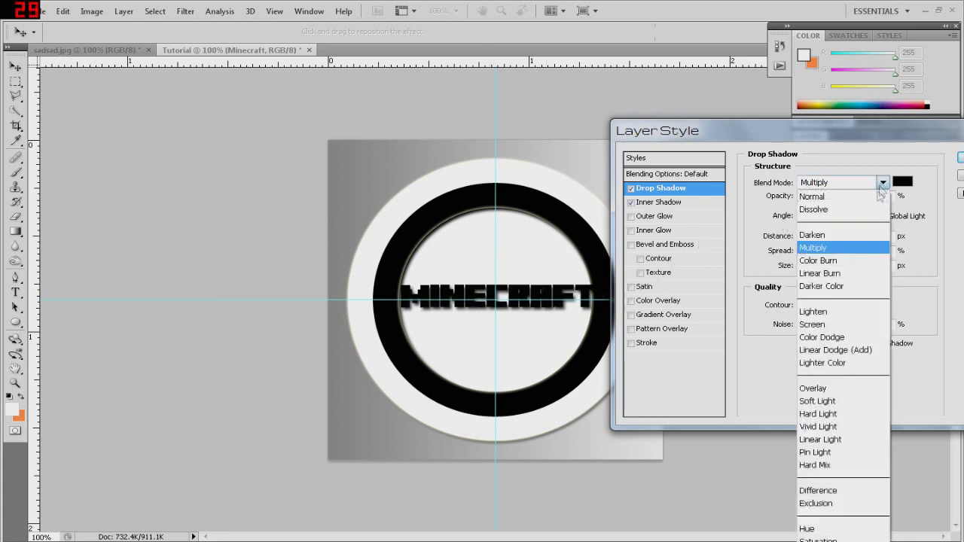
click(869, 198)
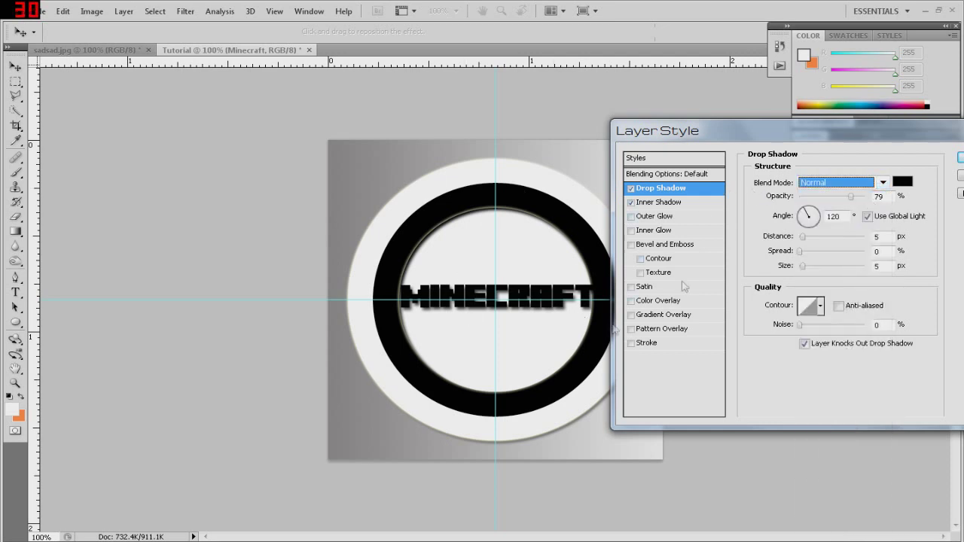
- Add an Outer Glow with 64% opacity to the Minecraft text
click(657, 217)
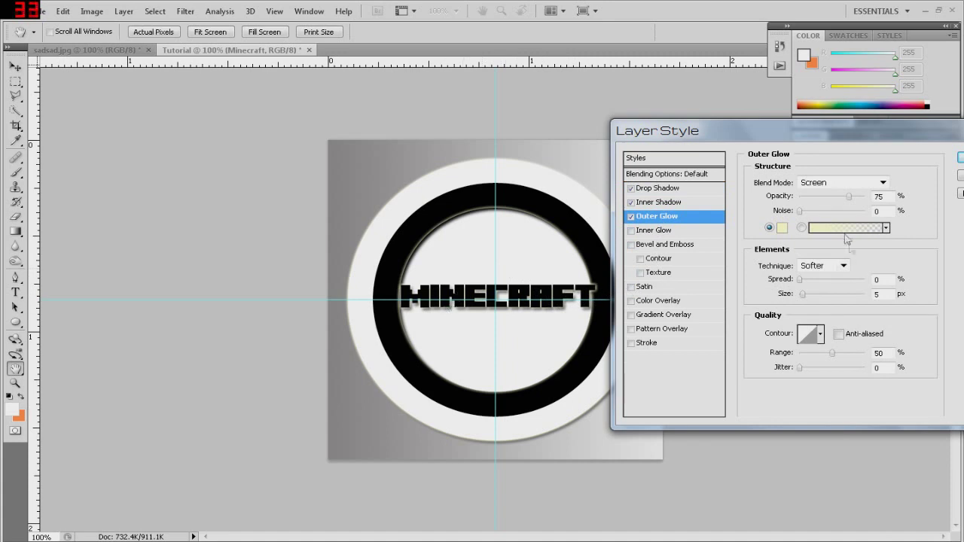
drag(849, 199, 844, 202)
drag(803, 134, 749, 123)
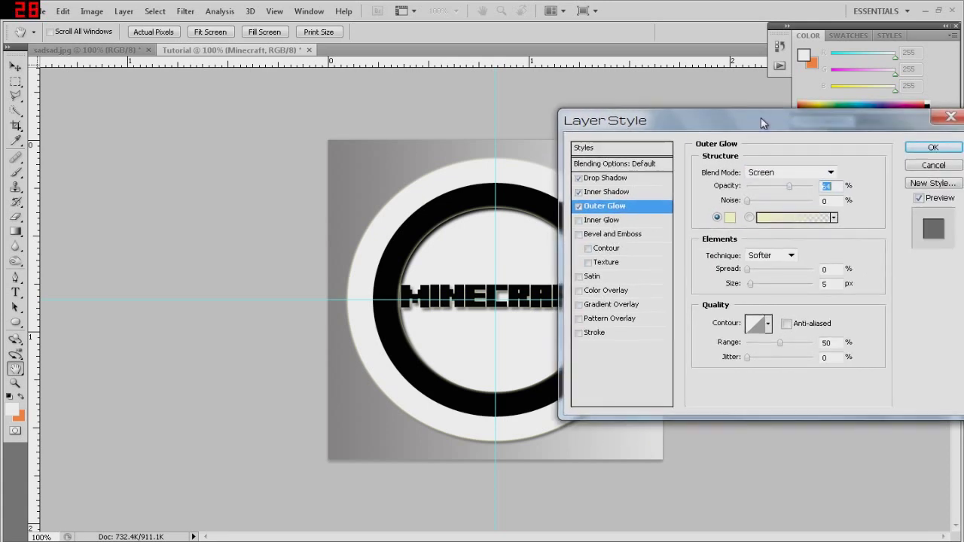
- Add a Texture to the Minecraft text's Bevel and Emboss, trying both available patterns and choosing the bubbly one
click(614, 263)
drag(706, 115, 816, 106)
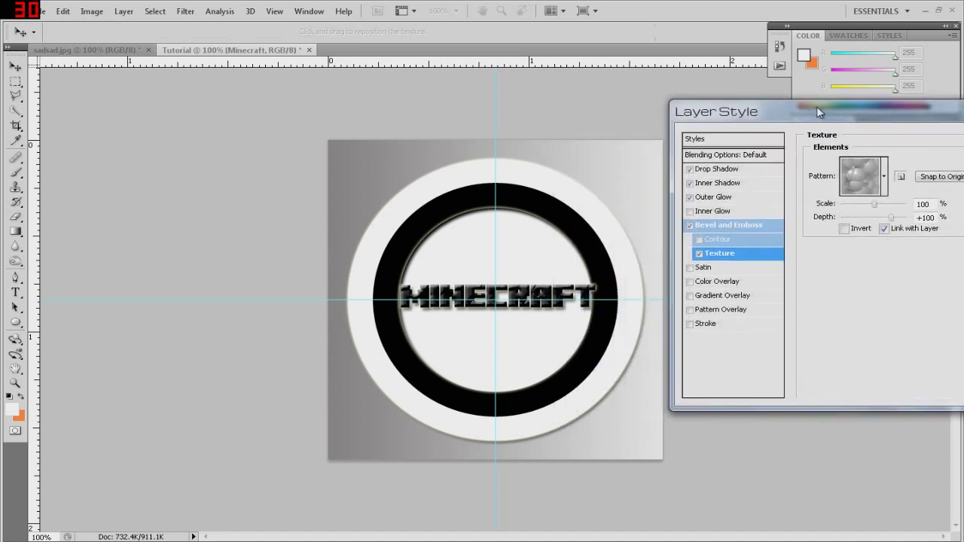
click(883, 175)
click(818, 214)
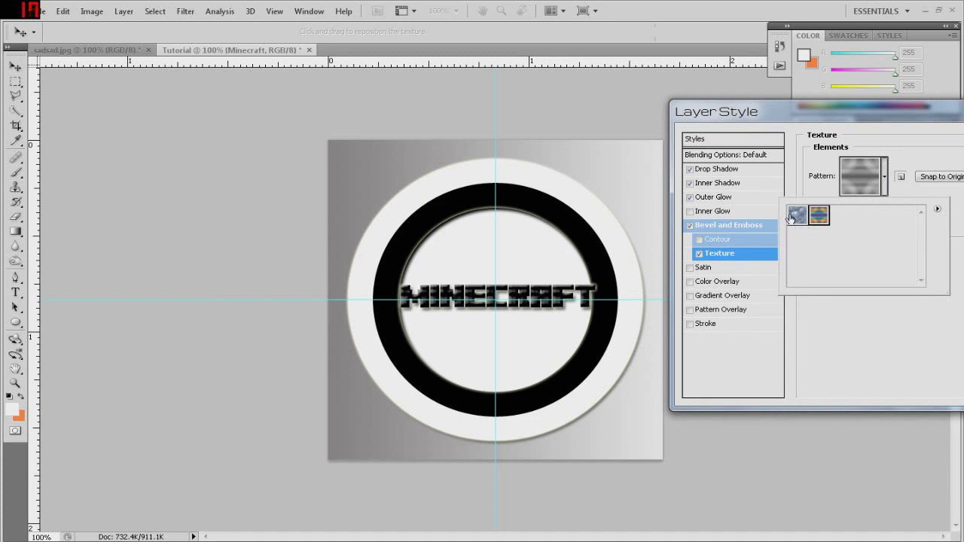
click(797, 216)
click(819, 216)
click(796, 216)
click(883, 176)
- Set the texture's scale to 1000%, lower its depth, and apply the layer style to the Minecraft text
drag(875, 204, 880, 223)
drag(862, 114, 704, 115)
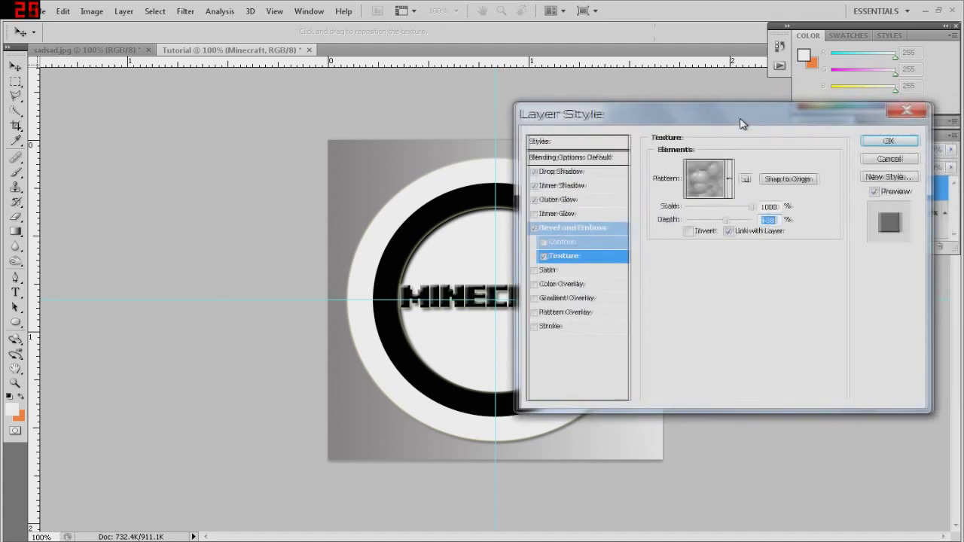
click(901, 143)
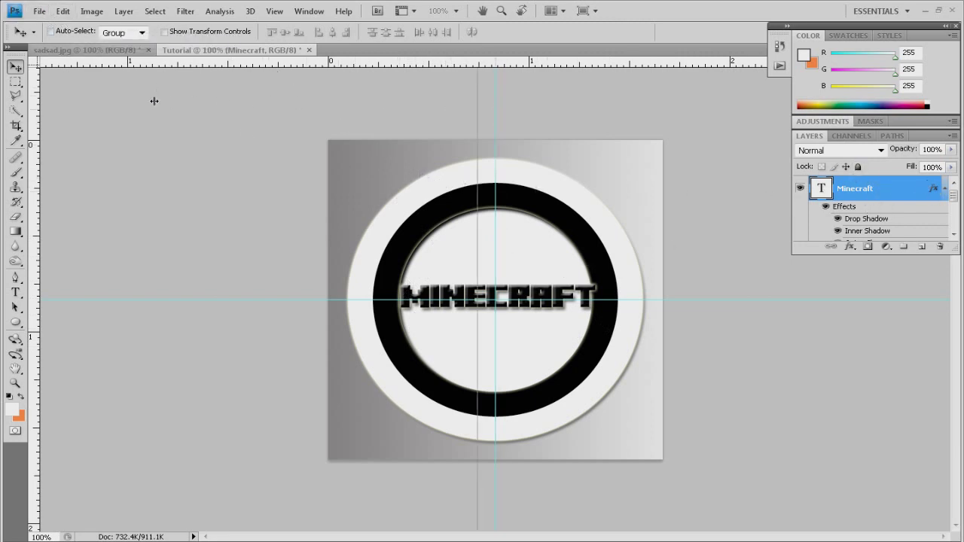
- Remove the vertical and horizontal guides from the canvas
key(ctrl+z)
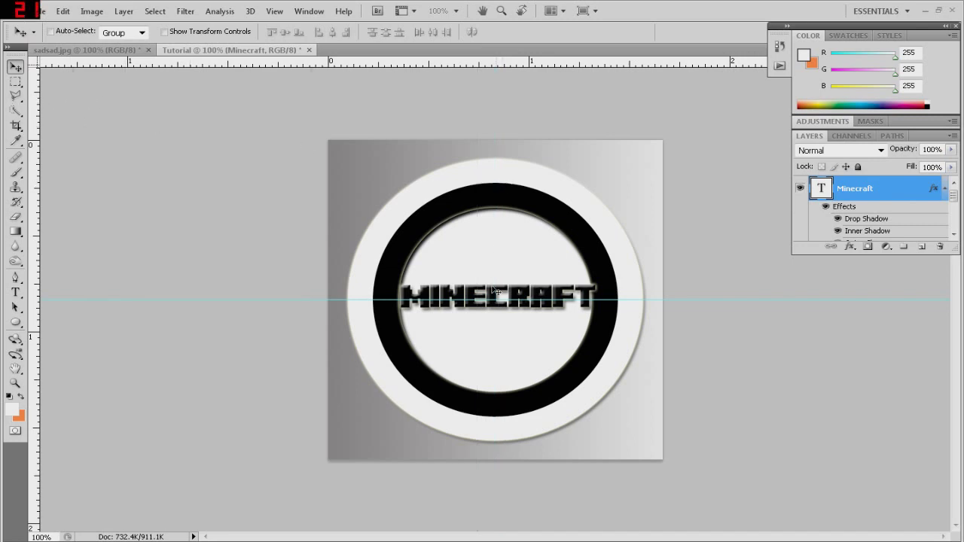
drag(292, 301, 262, 536)
key(ctrl+z)
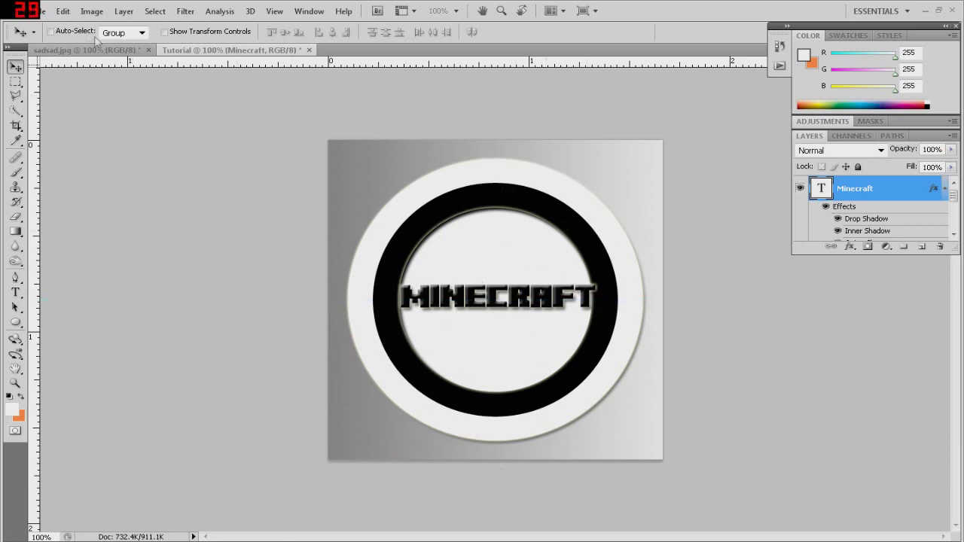
- Save a copy of the badge to the Desktop as Tutorial.png in PNG format with no interlacing
click(44, 11)
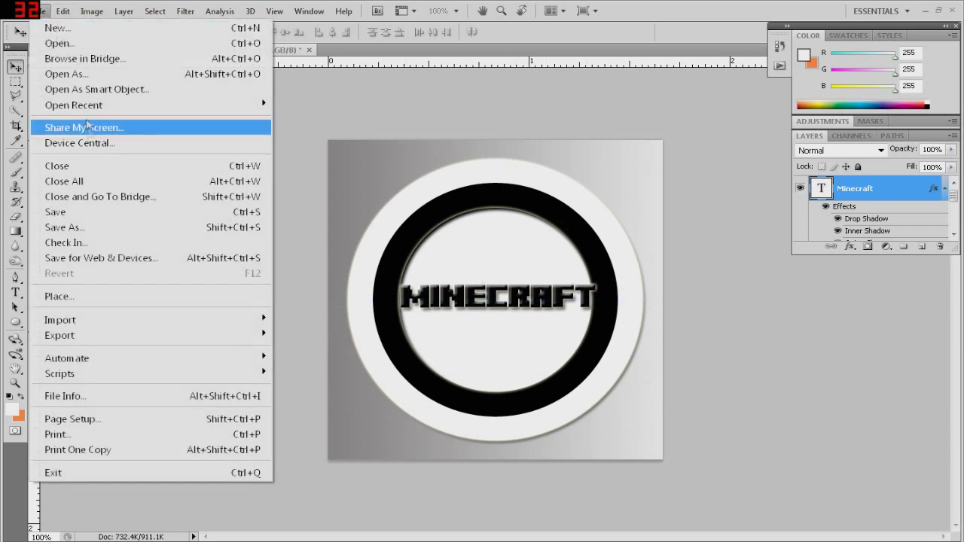
click(79, 227)
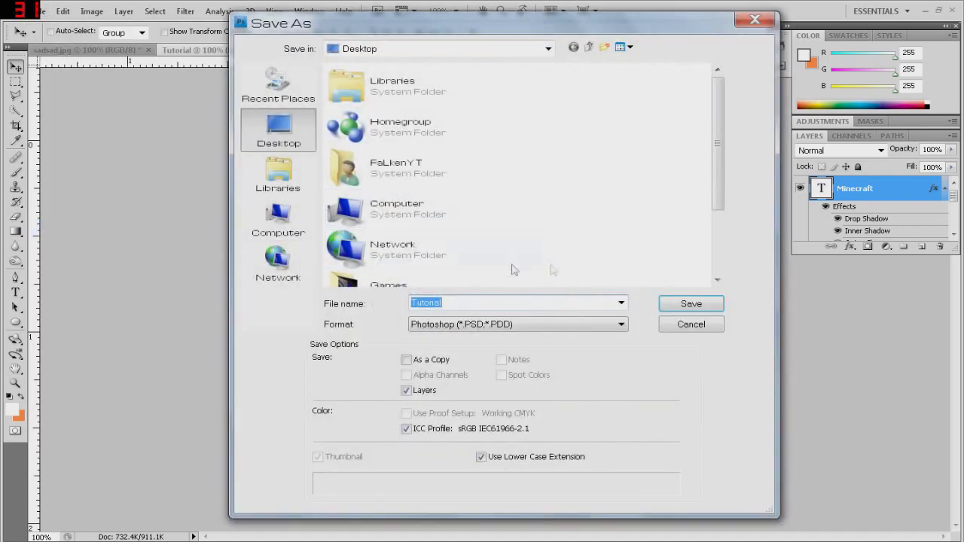
click(540, 325)
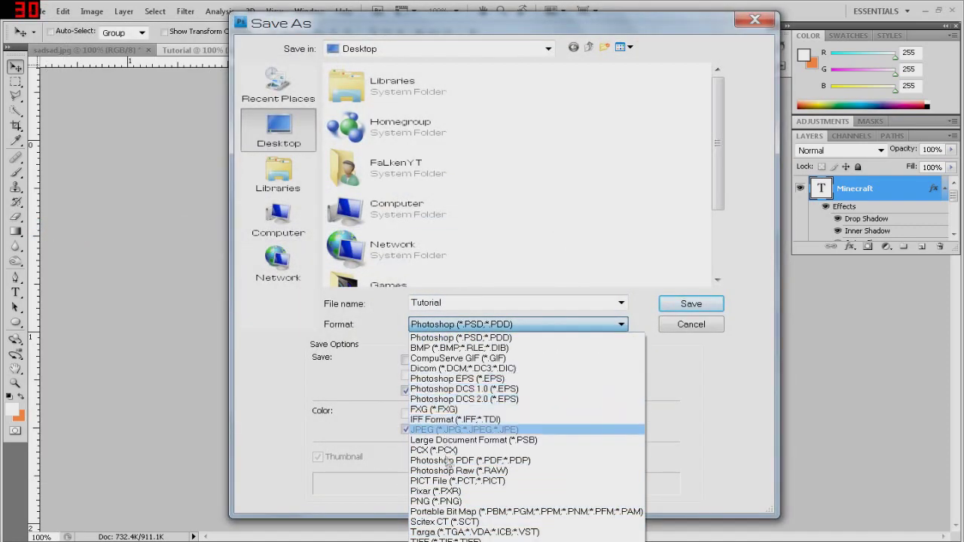
click(448, 502)
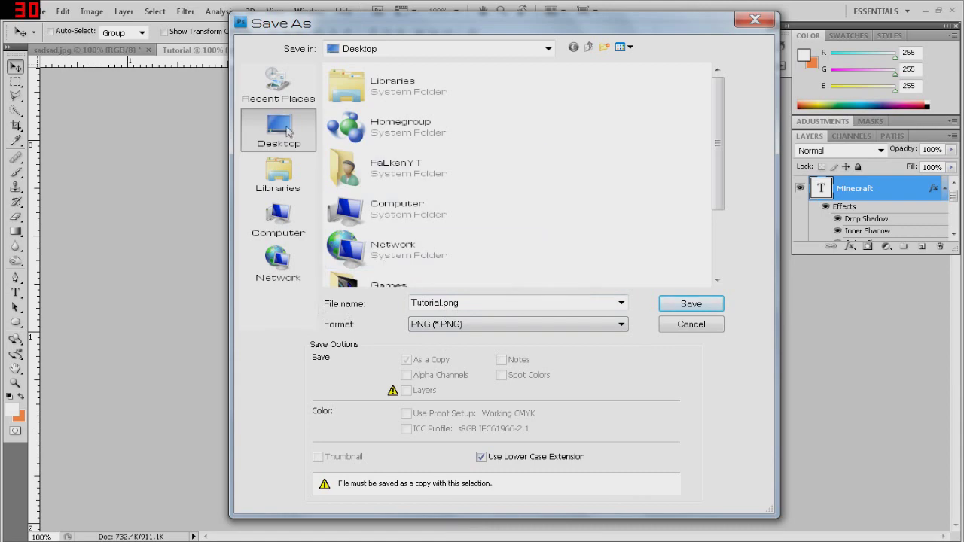
click(689, 302)
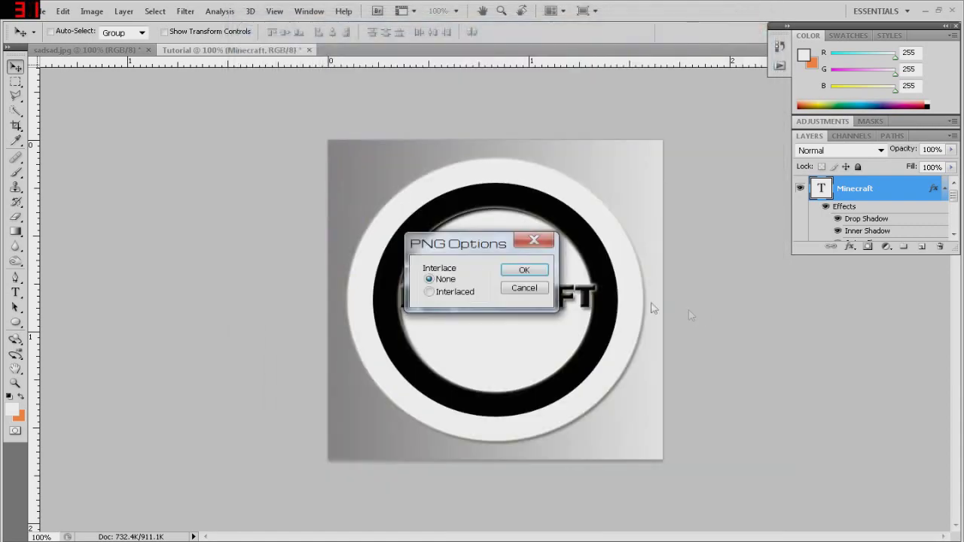
click(525, 271)
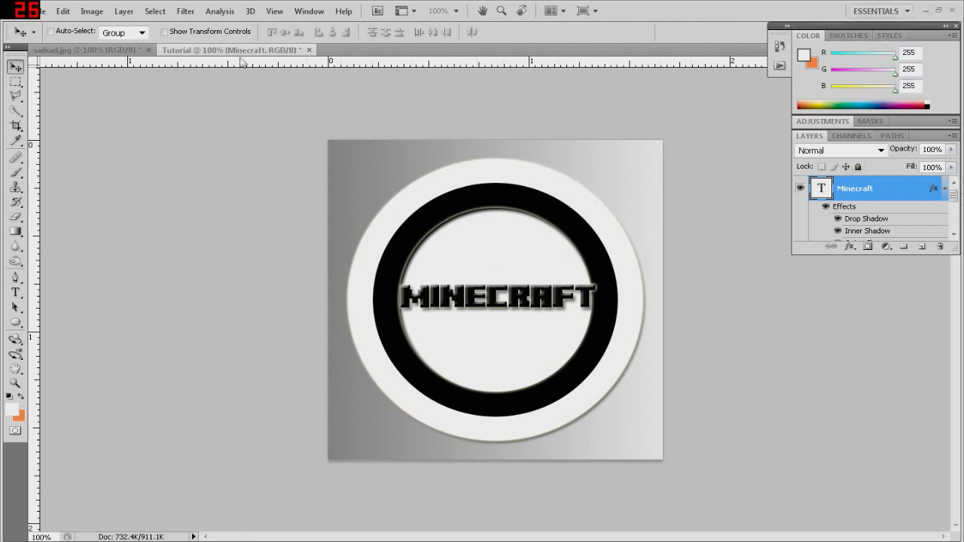
- Compare the finished Minecraft badge with the ZG logo in sadsad.jpg, ending on the Tutorial document
click(145, 50)
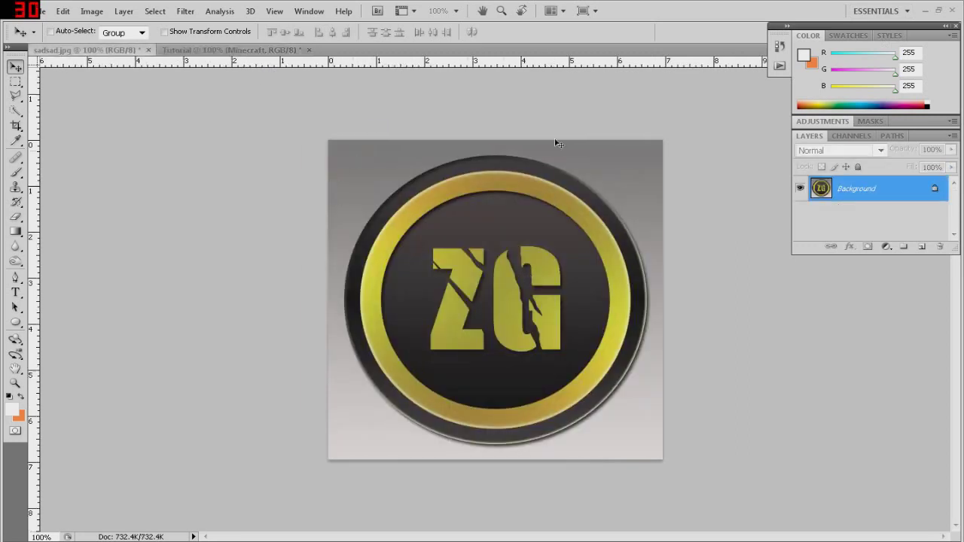
click(269, 51)
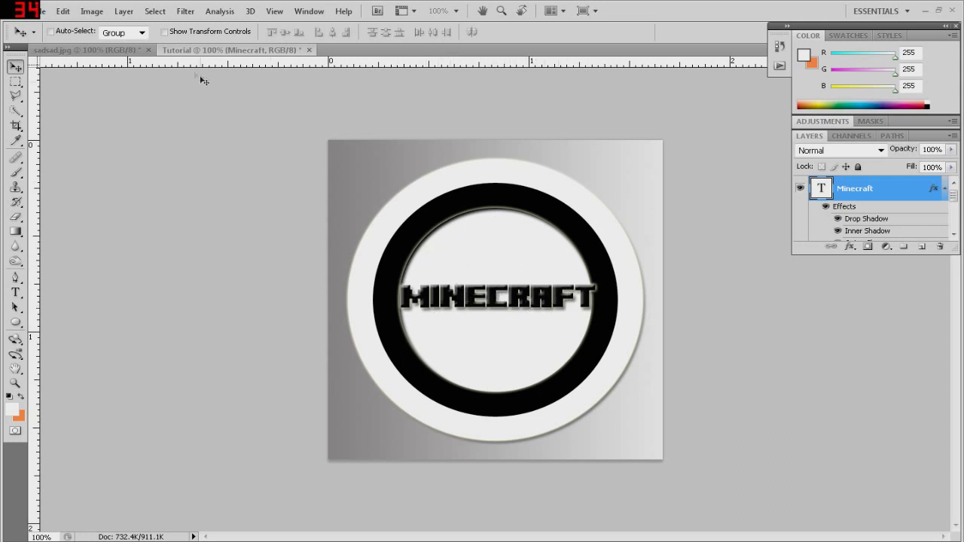
click(134, 50)
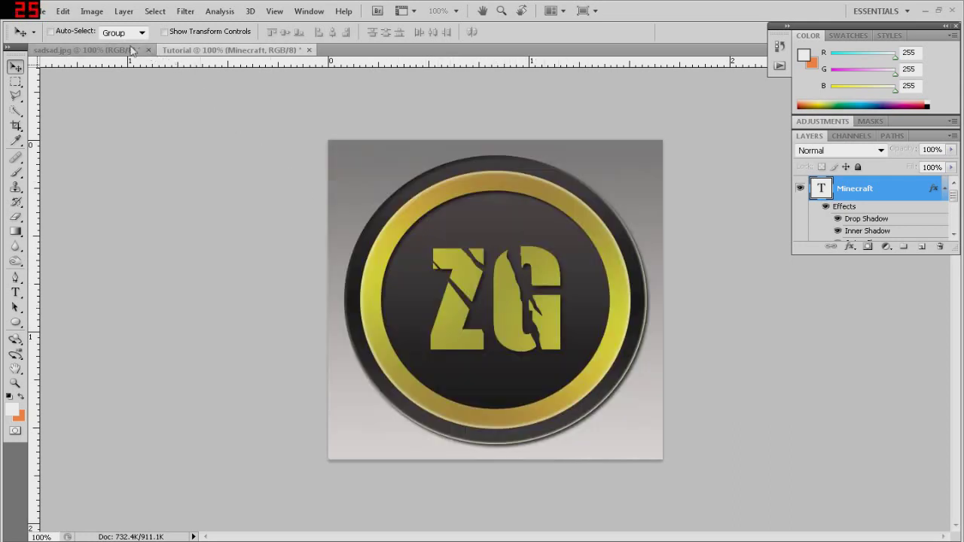
click(222, 51)
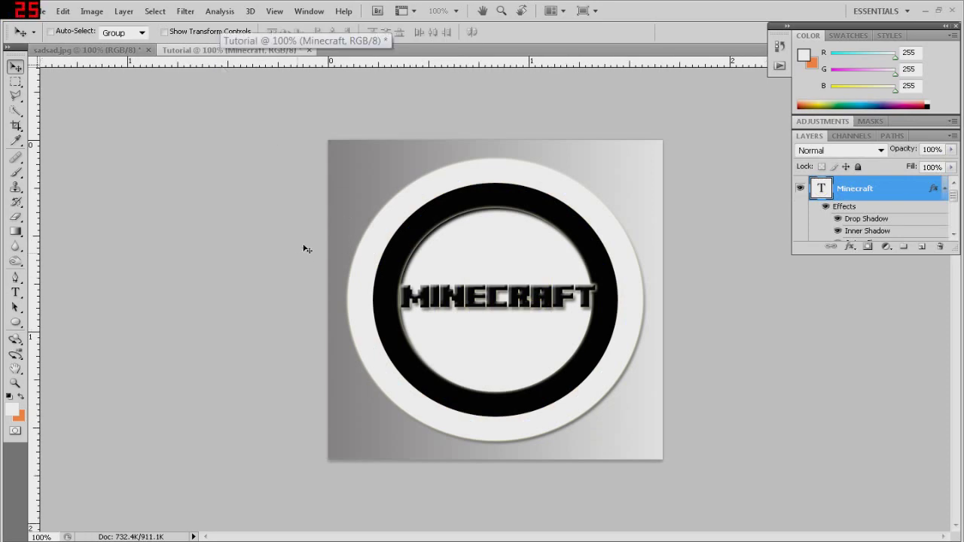